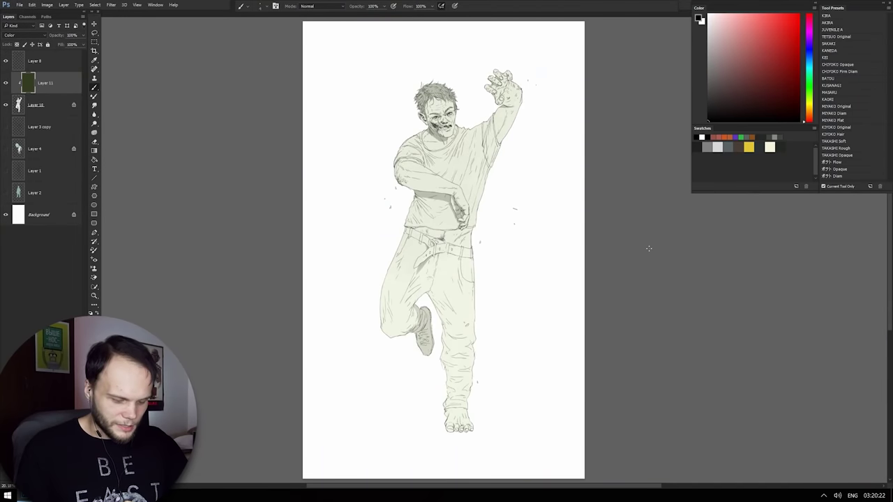
Merge the colour layer down into Layer 10 and duplicate the merged layer
scroll(649, 248, "up", 4)
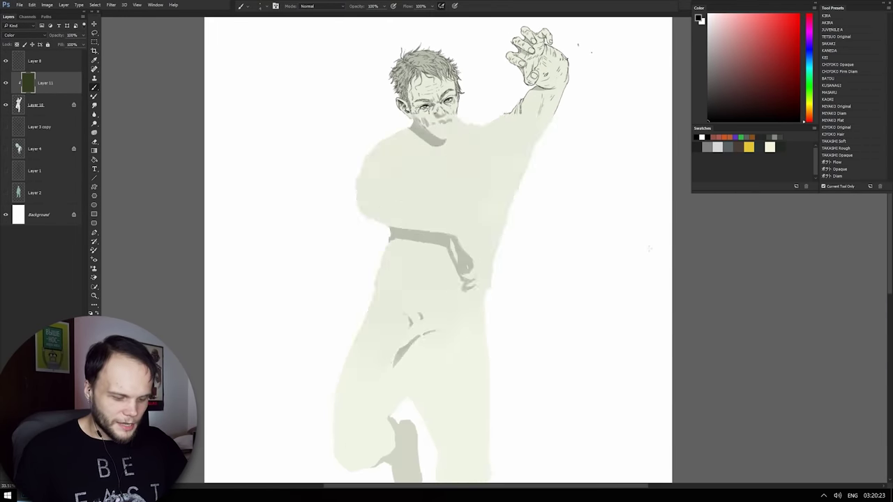
scroll(649, 249, "up", 3)
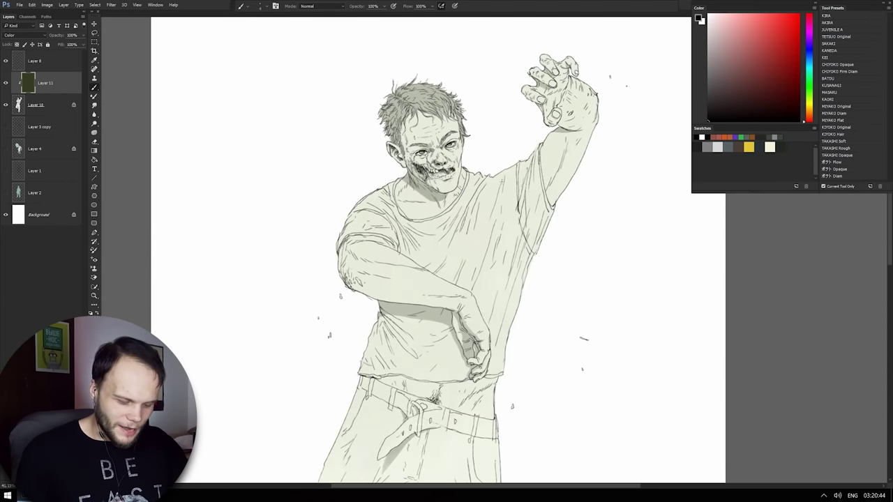
key("ctrl+minus")
left_click_drag(468, 153, 528, 291)
left_click_drag(509, 161, 523, 245)
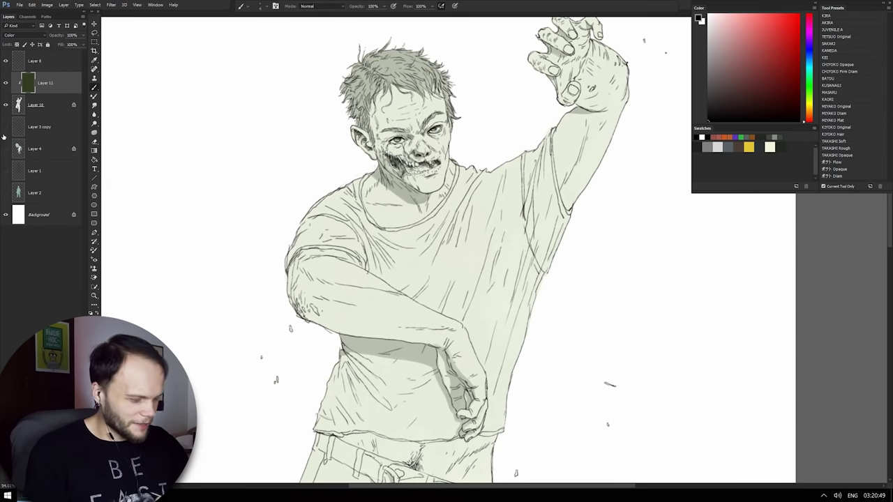
key("ctrl+e")
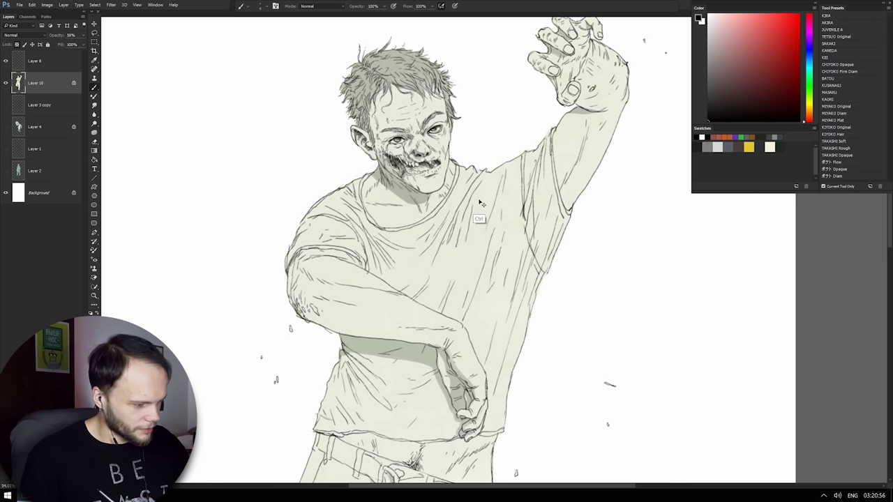
key("ctrl+j")
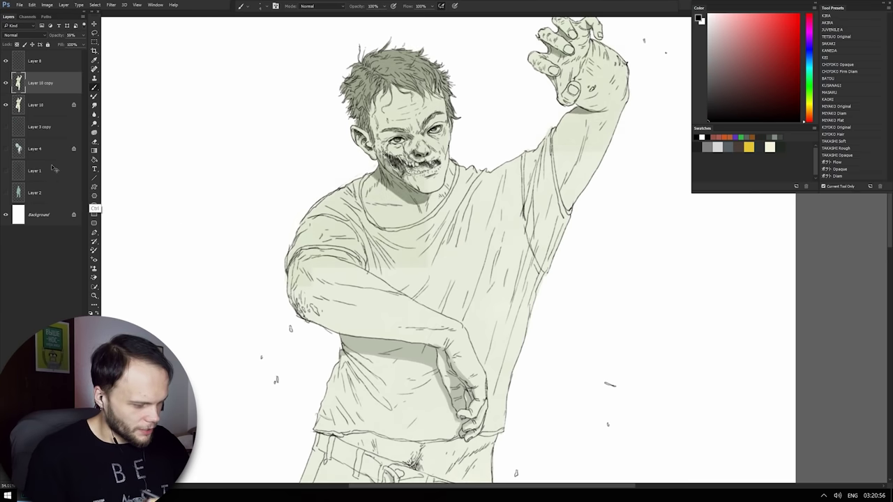
Paint a soft pale green backdrop behind the figure on a new layer beneath Layer 10 copy, and select Layer 10 copy
key("ctrl+0")
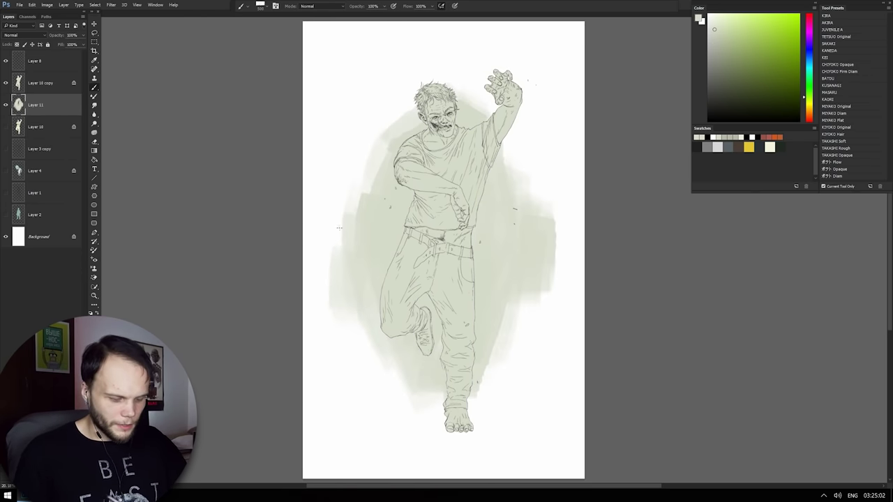
key("e")
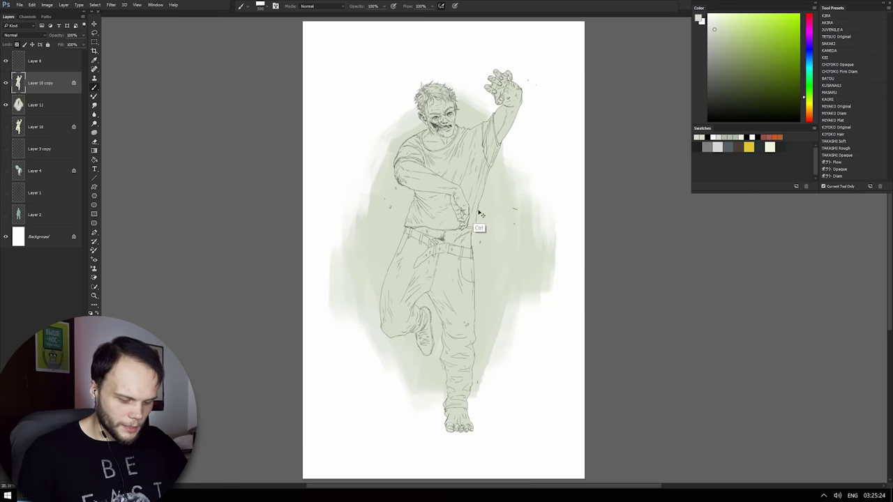
mouse_move(478, 213)
left_mouse_down()
mouse_move(500, 231)
mouse_move(549, 180)
left_mouse_up()
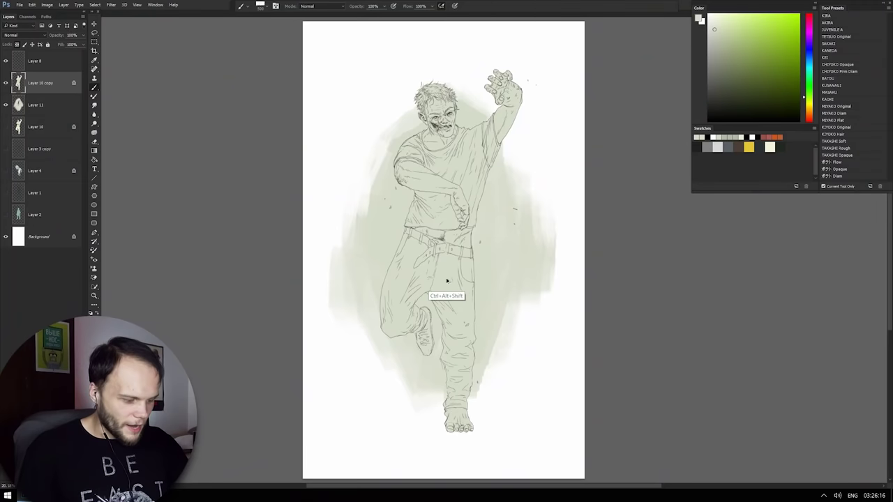
Cover the whole transparency-locked figure on Layer 10 copy with a dark grey-green, using the Gradient tool
key("g")
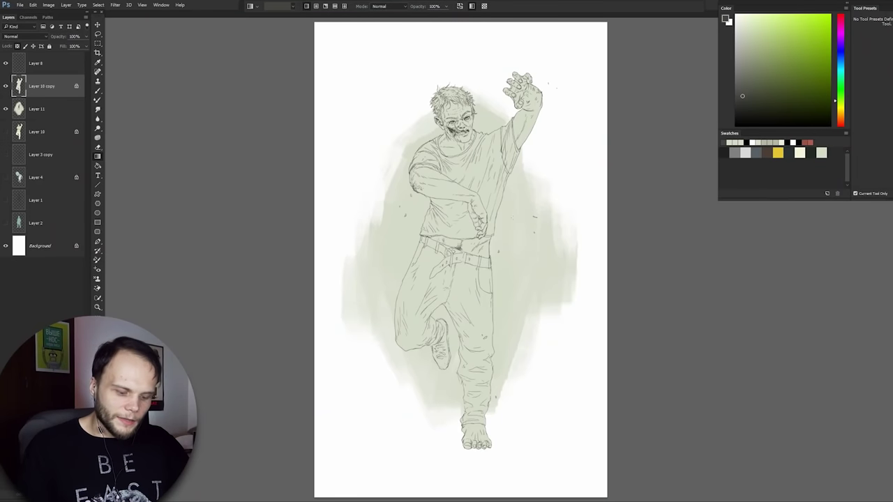
key("b")
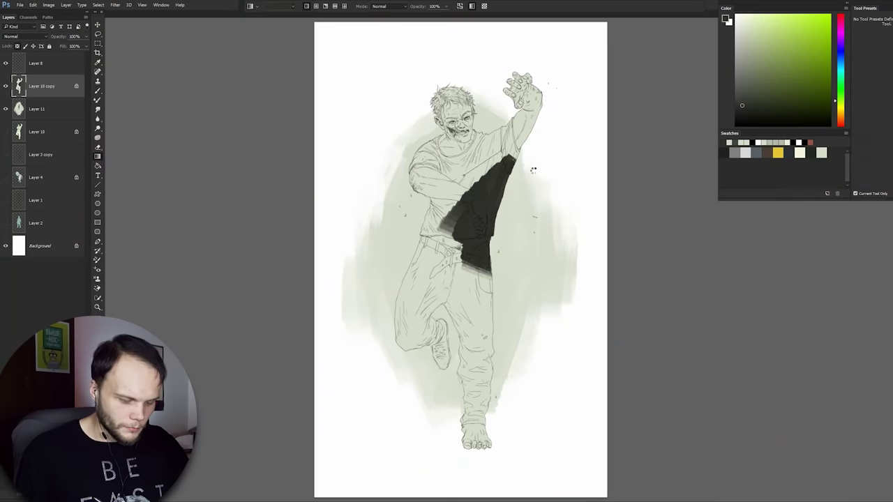
key("g")
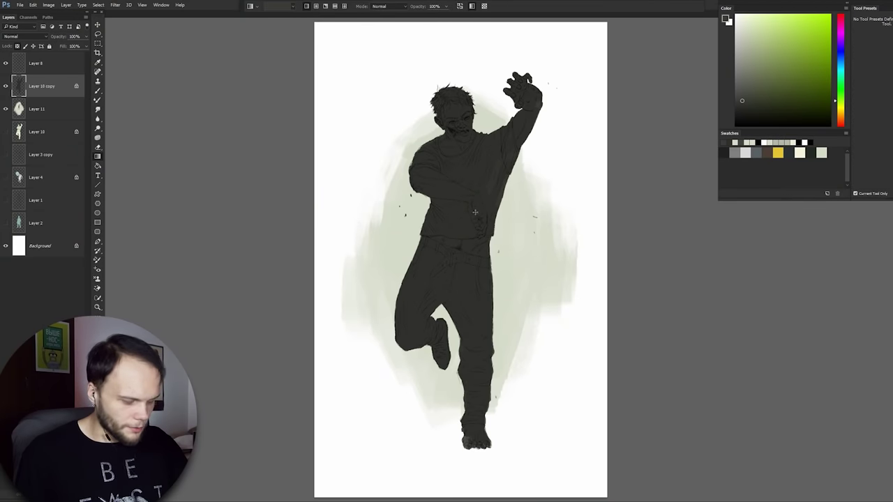
left_click_drag(476, 212, 519, 182)
key("b")
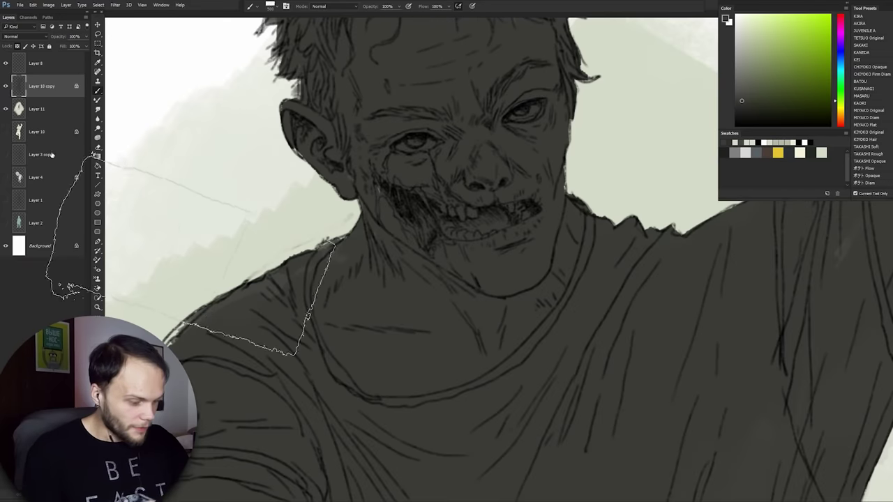
Isolate the line art on Layer 8, erase the dense shading inside the mouth and cheek wound, and redraw its thin inner lines
left_click(5, 109)
key("ctrl+comma")
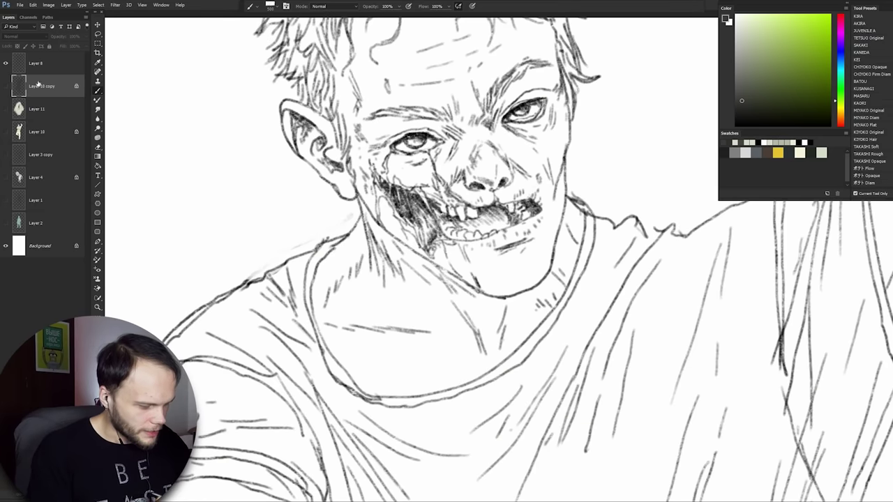
left_click(42, 63)
key("e")
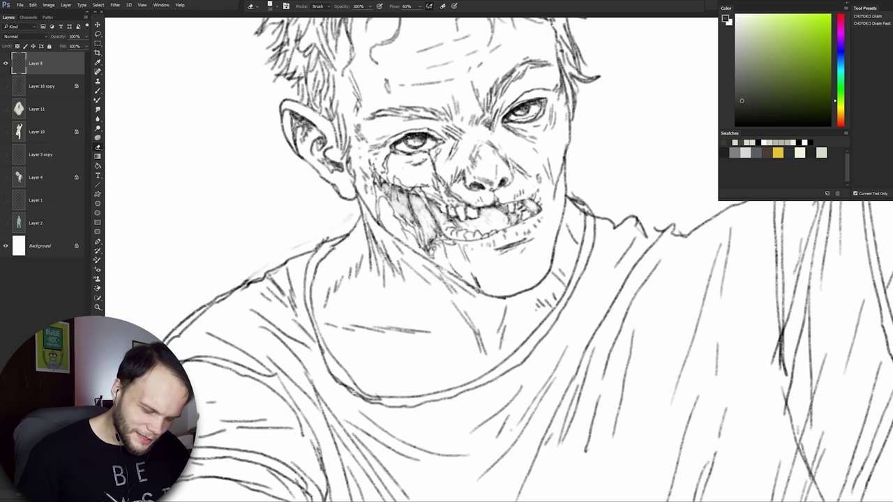
key("b")
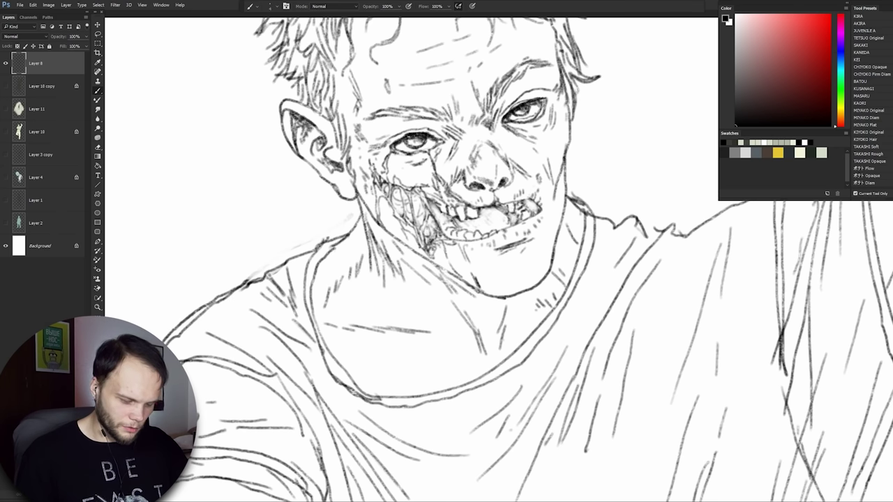
key("e")
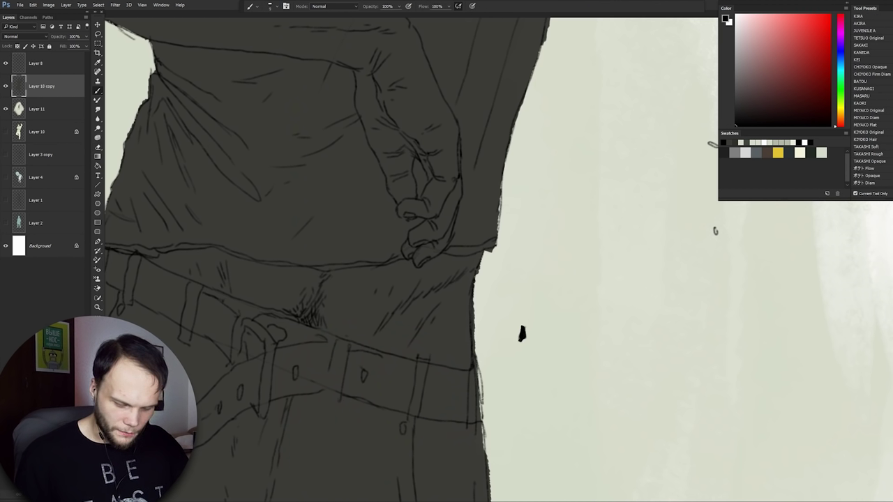
Fill the small debris specks around the waist with black on Layer 10 copy, and add a new layer clipped to it
left_click_drag(693, 249, 669, 300)
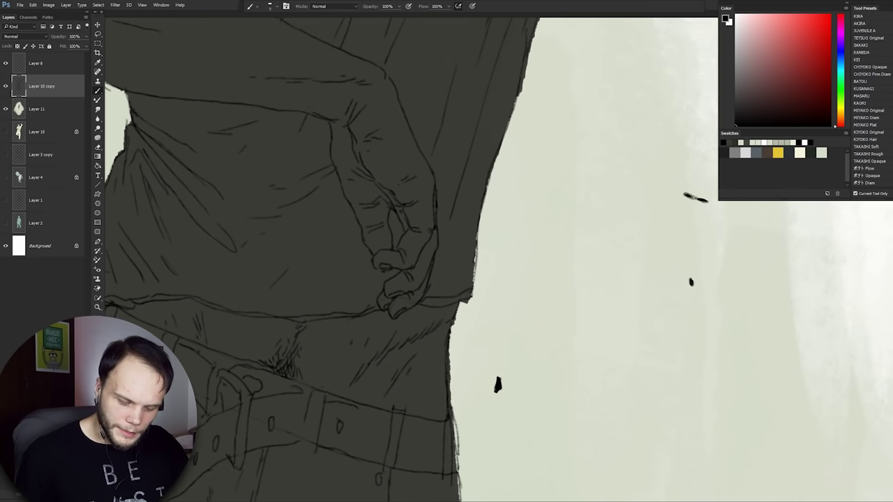
scroll(673, 261, "down", 5)
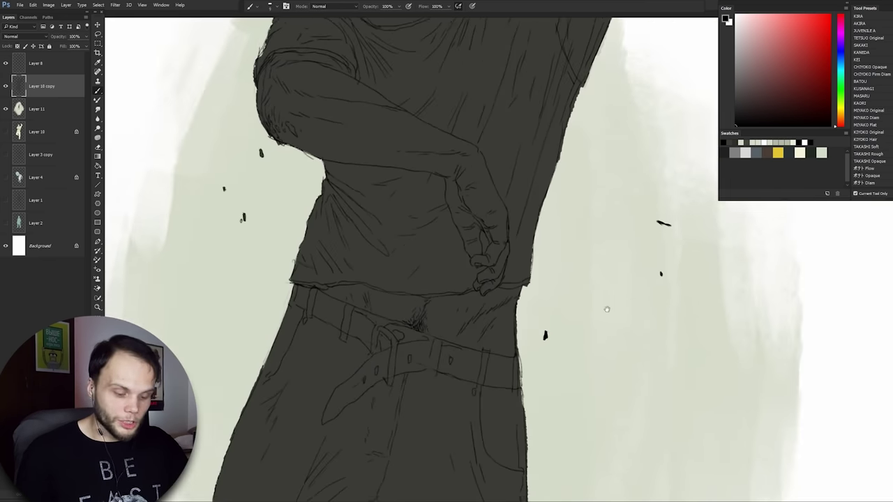
key("ctrl+shift+alt+n")
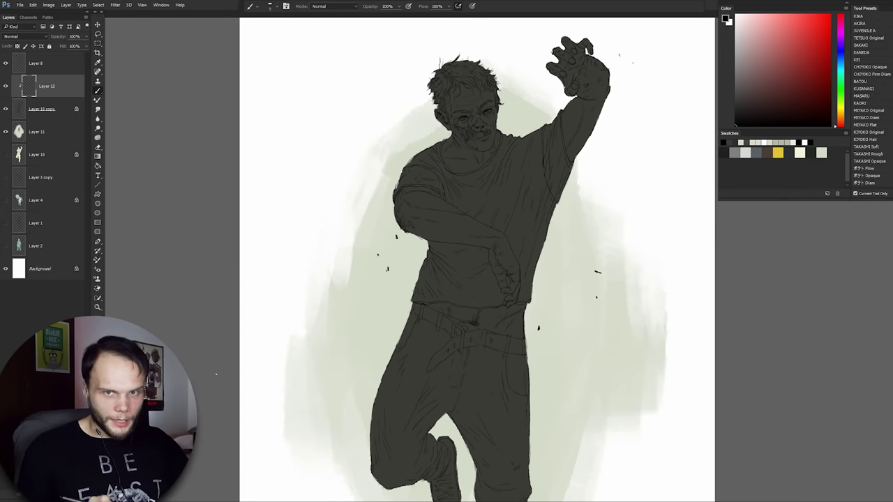
Invert the line art on Layer 8 to white and lower the layer's opacity so the lines are faint
left_click_drag(35, 75, 35, 64)
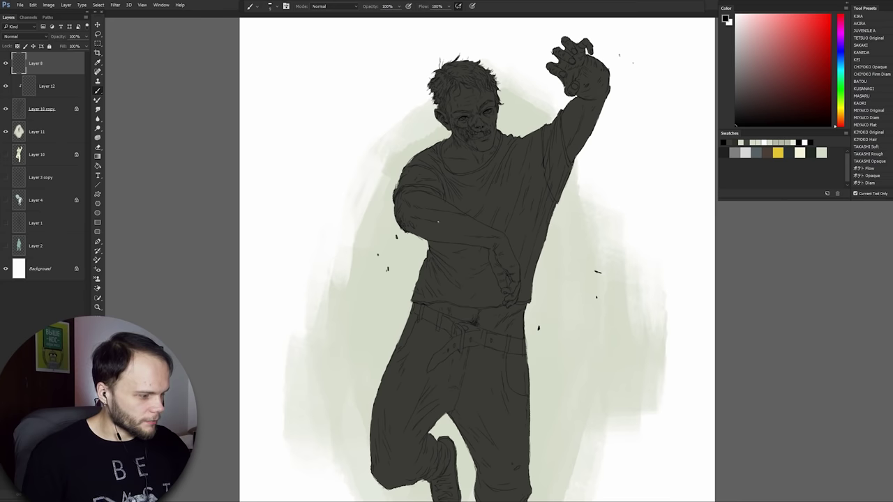
key("ctrl+i")
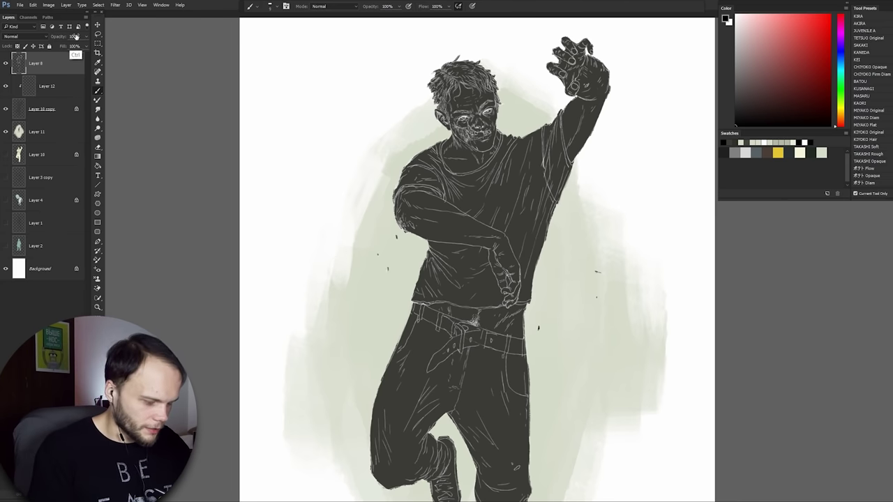
left_click_drag(55, 56, 49, 62)
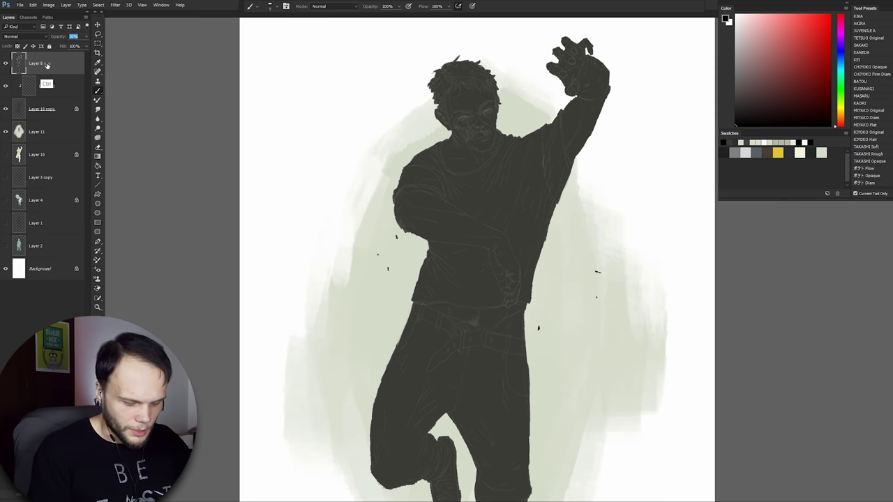
key("ctrl+0")
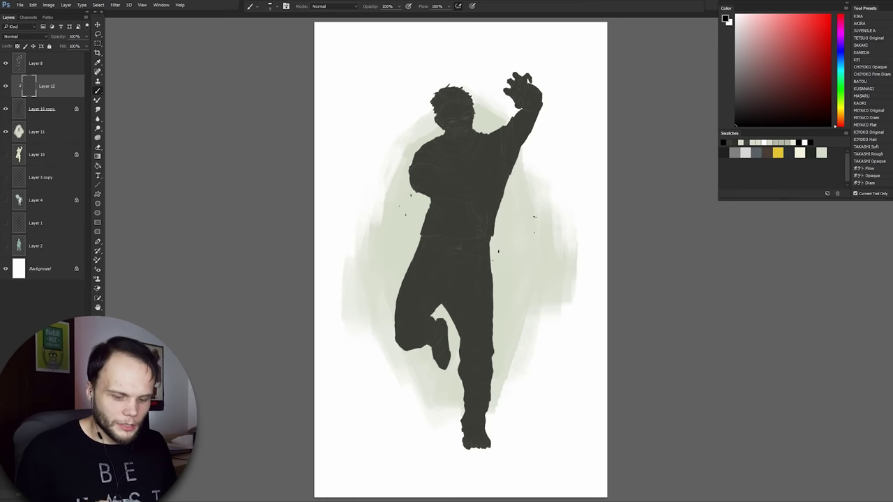
Try out the clipping of Layer 12 to Layer 10 copy and undo the grey-green test strokes along the figure's edges
left_click(461, 227, "alt")
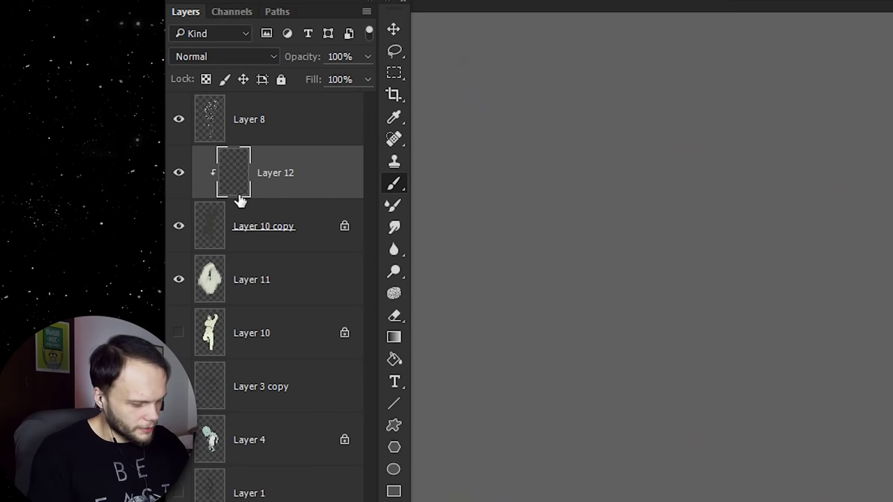
key("alt")
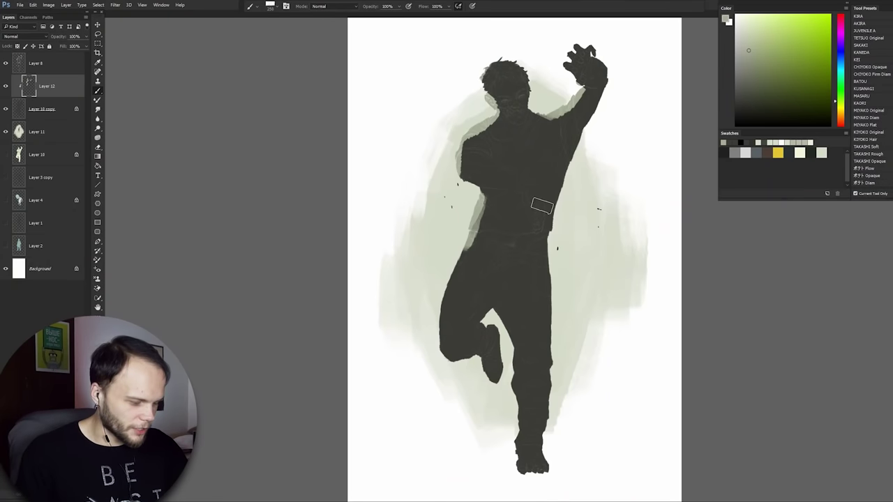
key("ctrl+z")
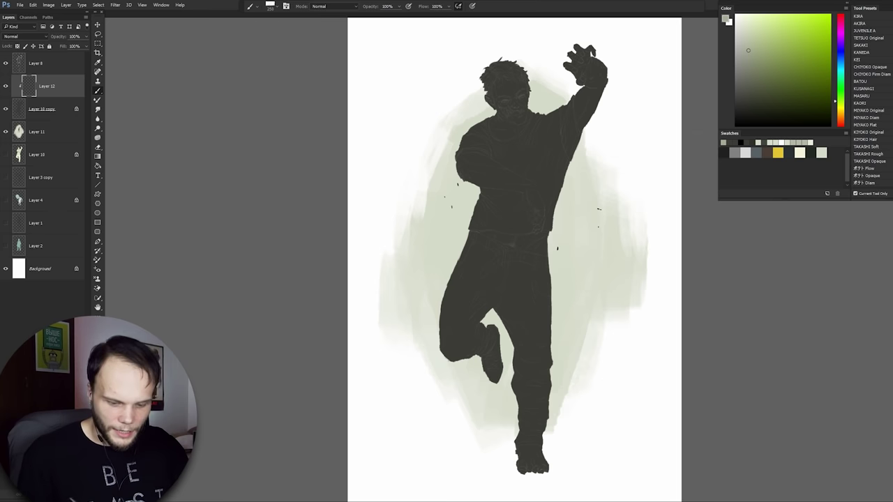
Try painting bright green strokes across the figure's torso, head, arms and legs on the clipped Layer 12
left_click_drag(441, 243, 564, 187)
mouse_move(487, 183)
left_mouse_down()
mouse_move(565, 111)
mouse_move(481, 191)
left_mouse_up()
mouse_move(467, 174)
left_mouse_down()
mouse_move(487, 87)
mouse_move(519, 132)
left_mouse_up()
left_click_drag(558, 174, 568, 119)
left_click_drag(583, 39, 621, 105)
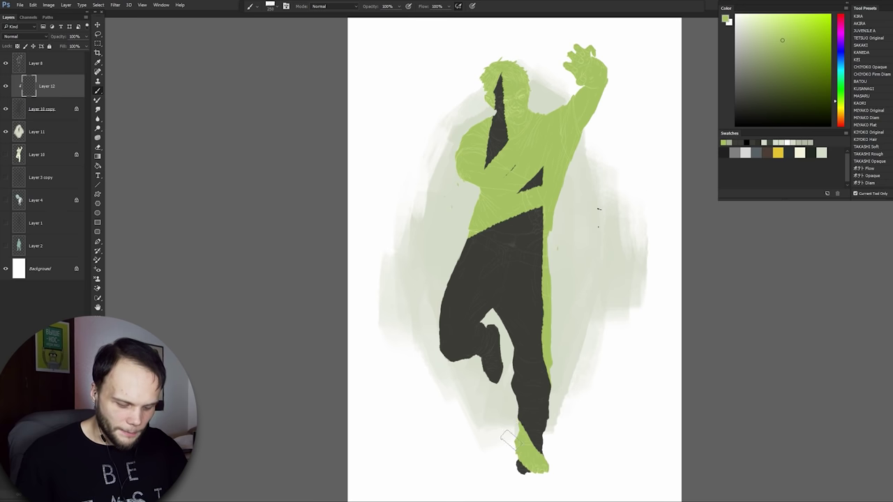
left_click_drag(507, 440, 451, 308)
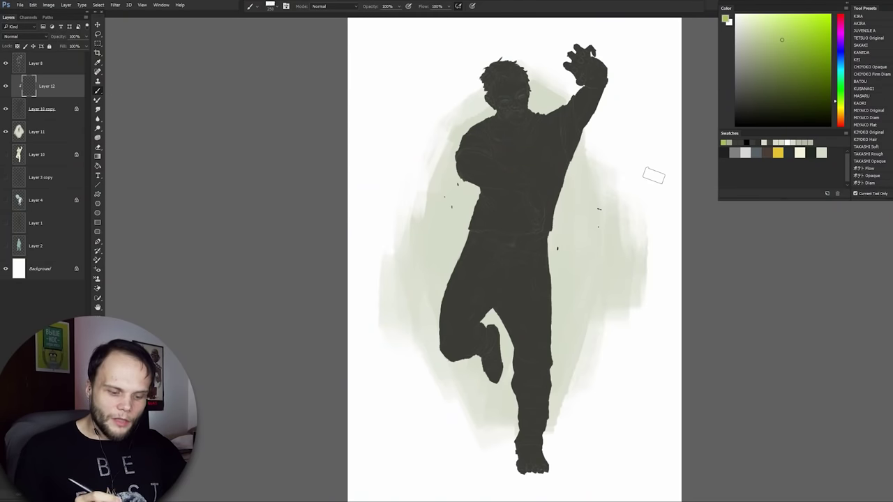
Paint the head, neck, raised arm, foot and waist in a muted grey-beige skin tone on the clipped Layer 12
left_click(749, 44)
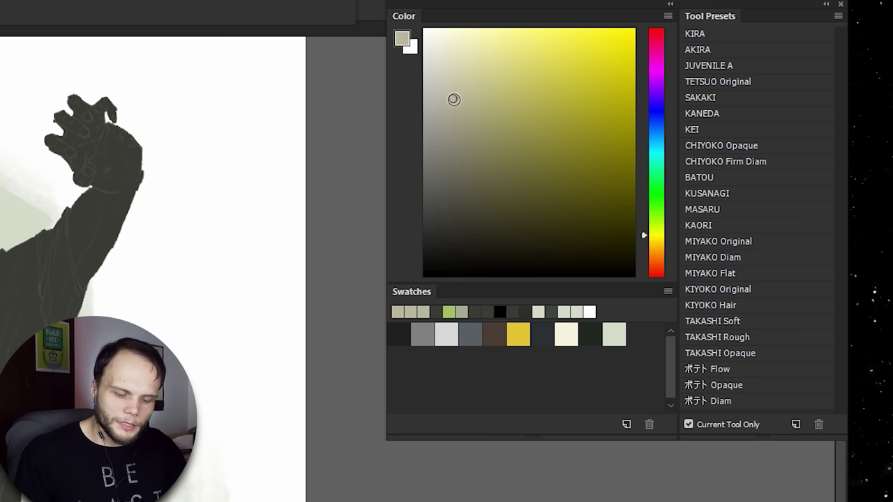
mouse_move(140, 212)
left_mouse_down()
mouse_move(109, 197)
mouse_move(86, 212)
mouse_move(97, 259)
left_mouse_up()
key("ctrl+z")
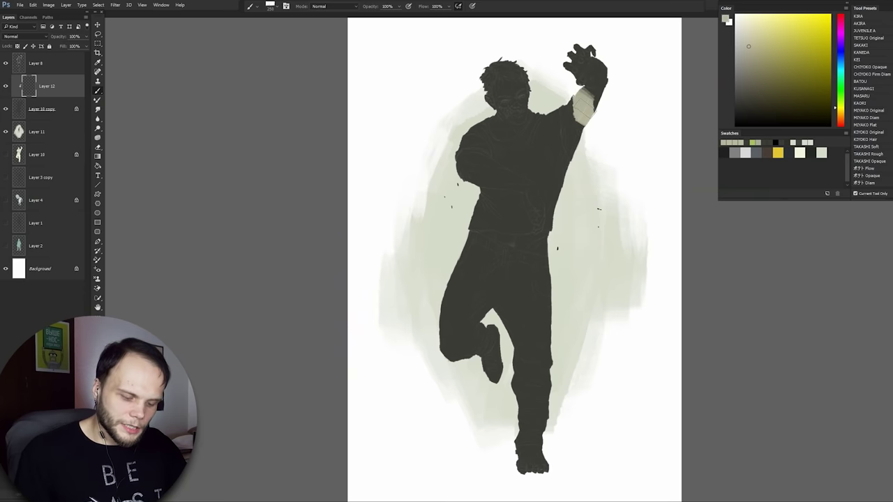
left_click_drag(609, 65, 572, 132)
left_click_drag(499, 114, 508, 138)
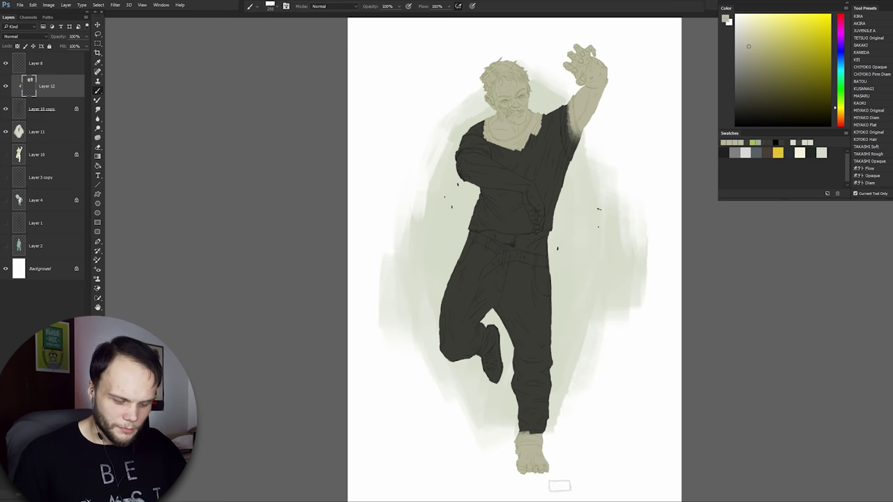
mouse_move(487, 221)
left_mouse_down()
mouse_move(542, 217)
mouse_move(541, 267)
mouse_move(547, 209)
left_mouse_up()
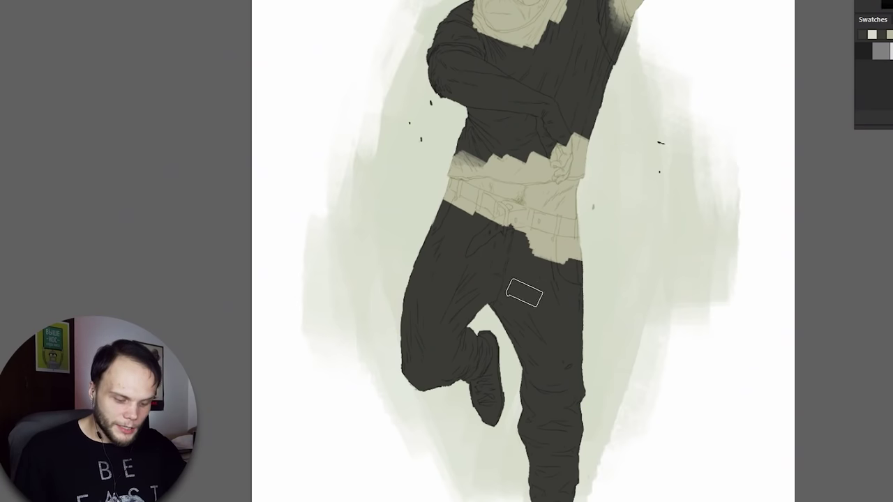
Sample the dark trouser colour, lighten it to a pale grey and paint the raised shoe with it on the clipped Layer 12
key("alt")
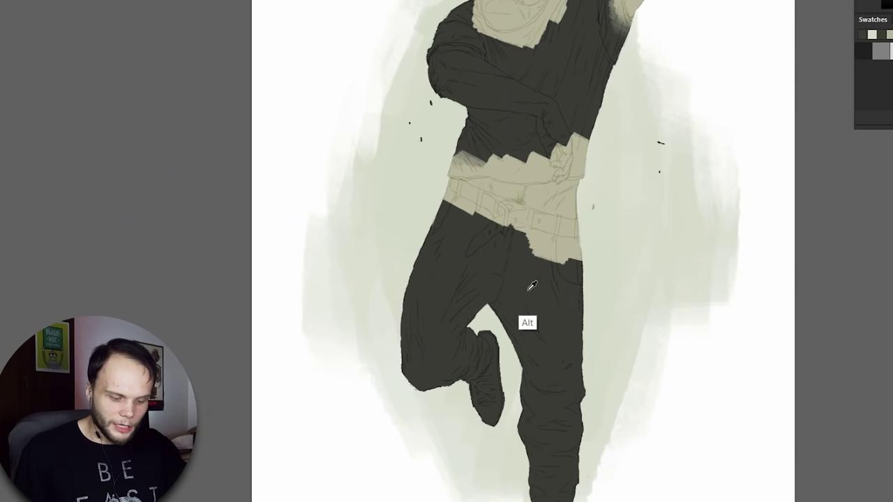
left_click(532, 286, "alt")
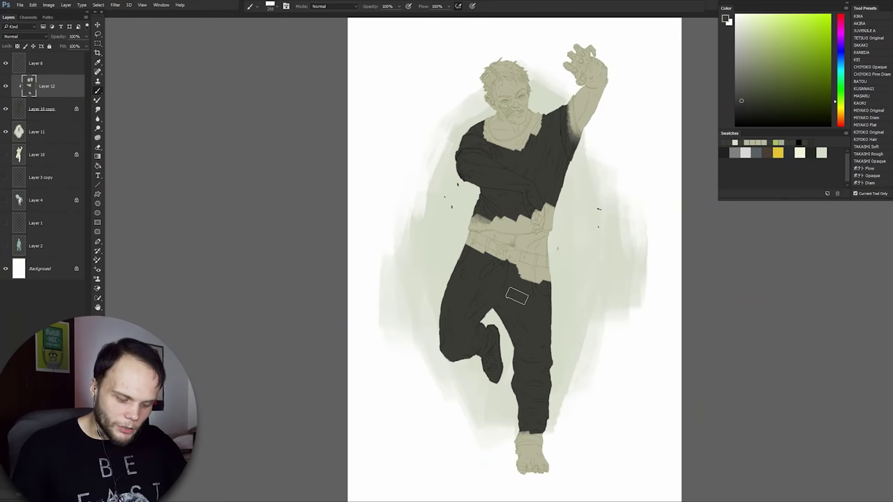
left_click(518, 293, "alt")
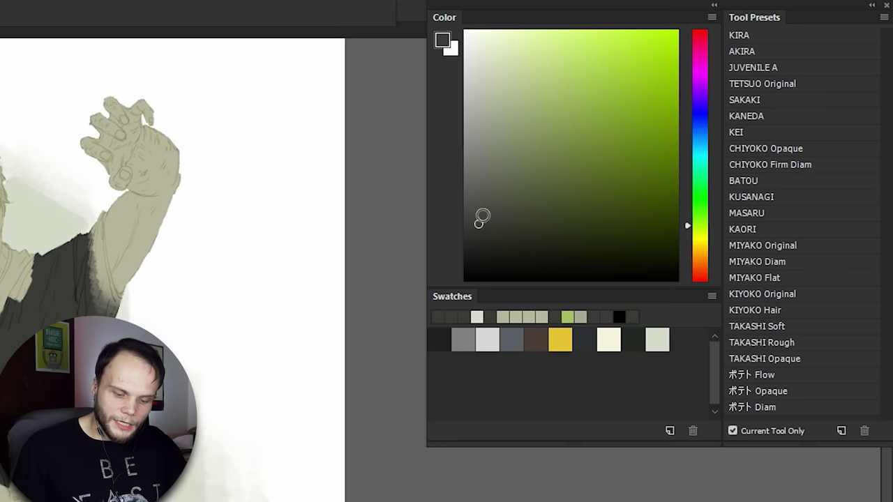
left_click_drag(741, 99, 742, 61)
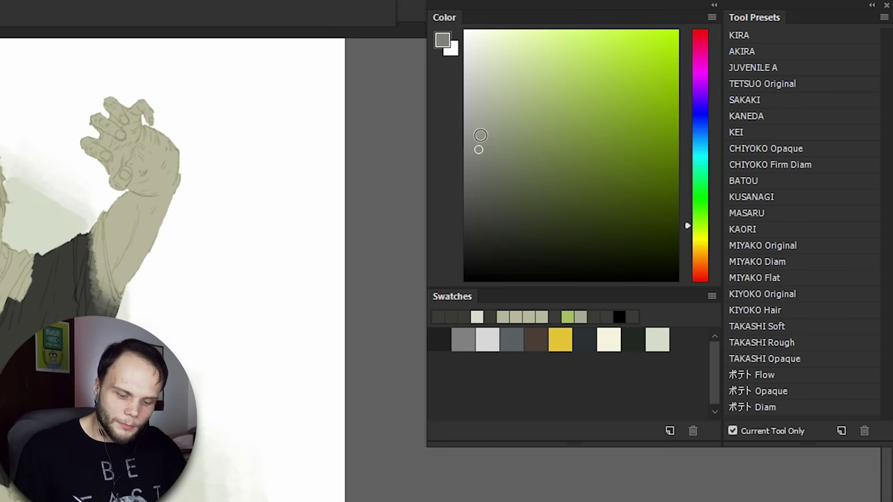
left_click_drag(479, 150, 480, 81)
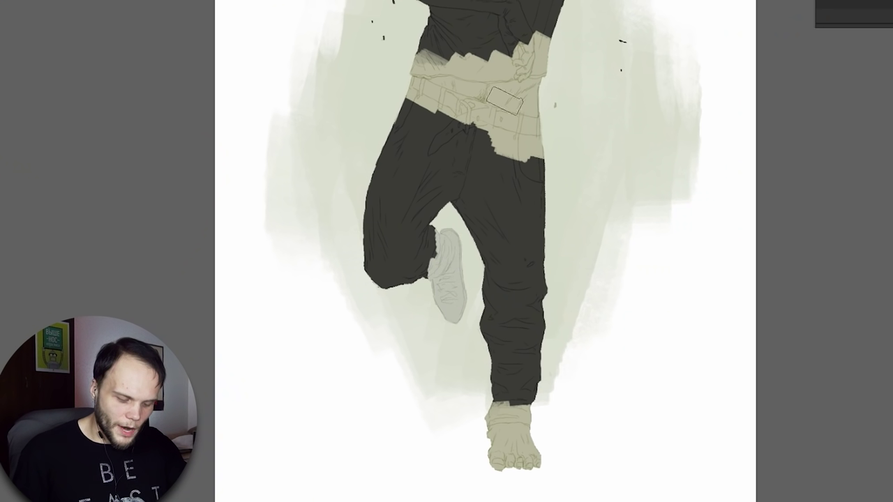
mouse_move(512, 140)
left_mouse_down()
mouse_move(516, 101)
mouse_move(531, 106)
mouse_move(530, 180)
left_mouse_up()
key("ctrl+z")
key("ctrl+z")
left_click_drag(452, 334, 458, 328)
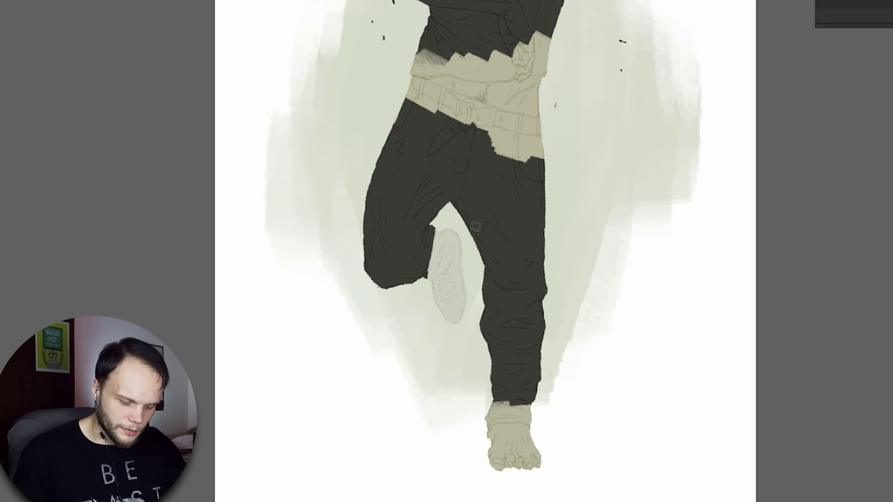
mouse_move(521, 133)
left_mouse_down("ctrl")
mouse_move(543, 47)
mouse_move(530, 105)
left_mouse_up("ctrl")
key("ctrl+z")
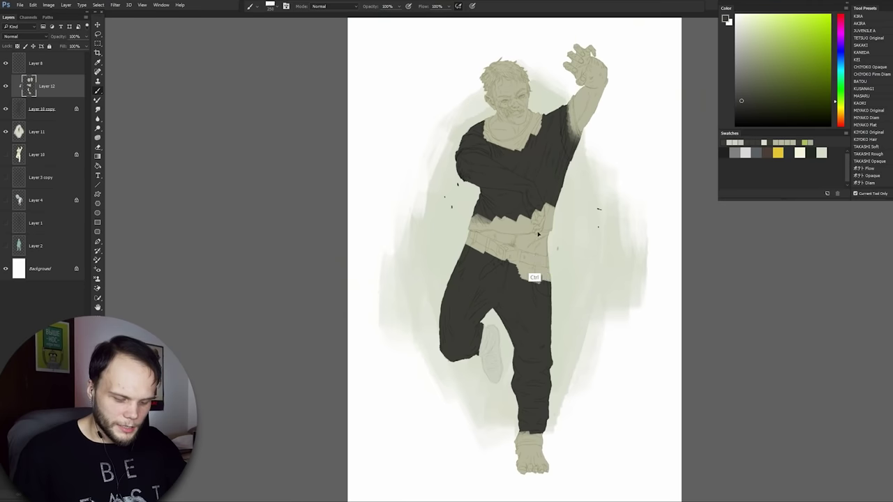
Add a new layer clipped to Layer 10 copy above Layer 12, and hide Layer 12
left_click_drag(538, 235, 558, 278)
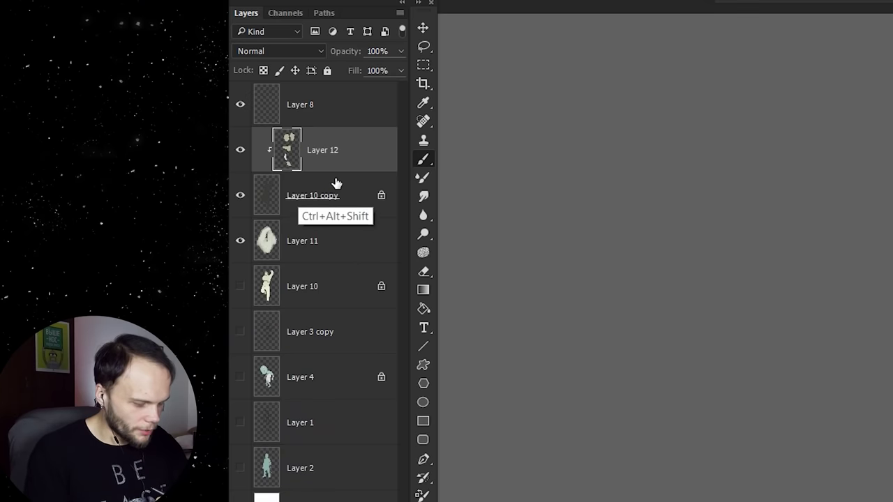
key("ctrl+alt+shift+n")
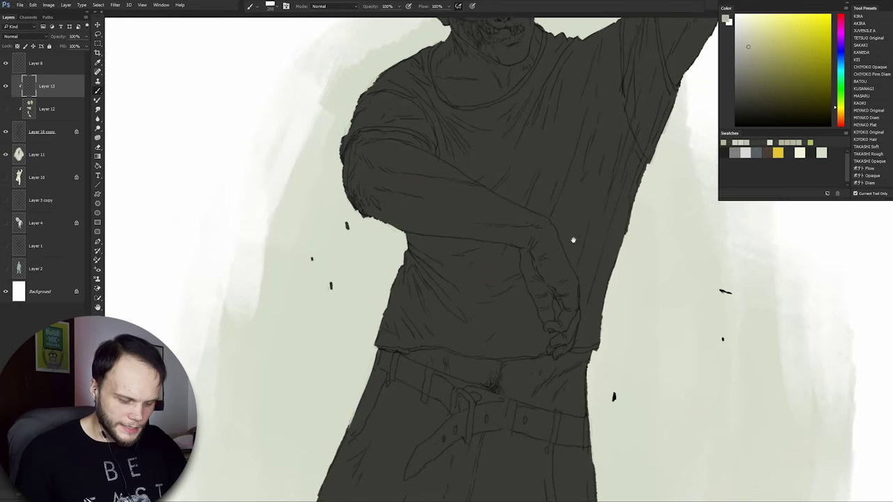
left_click_drag(574, 239, 580, 241)
Paint the bent arm from the sleeve edge to the back of the hand in the grey-beige skin tone with a smaller brush
key("bracketleft")
key("bracketleft")
key("bracketleft")
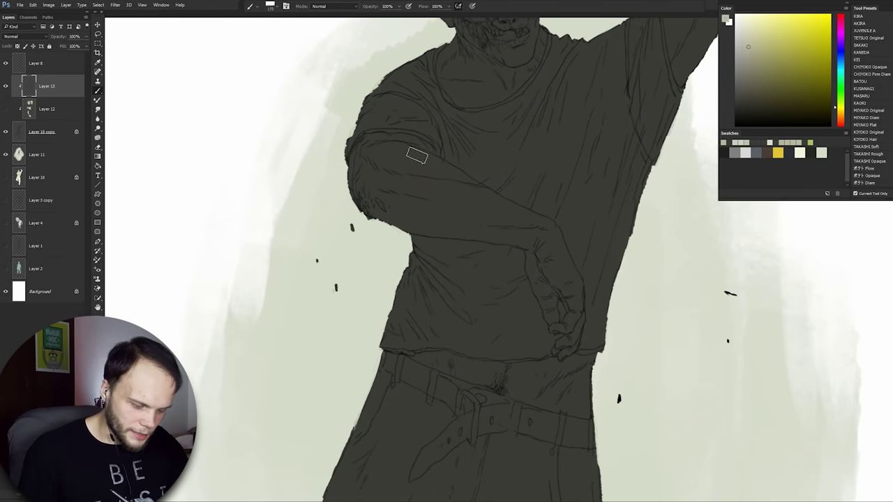
left_click_drag(383, 145, 430, 153)
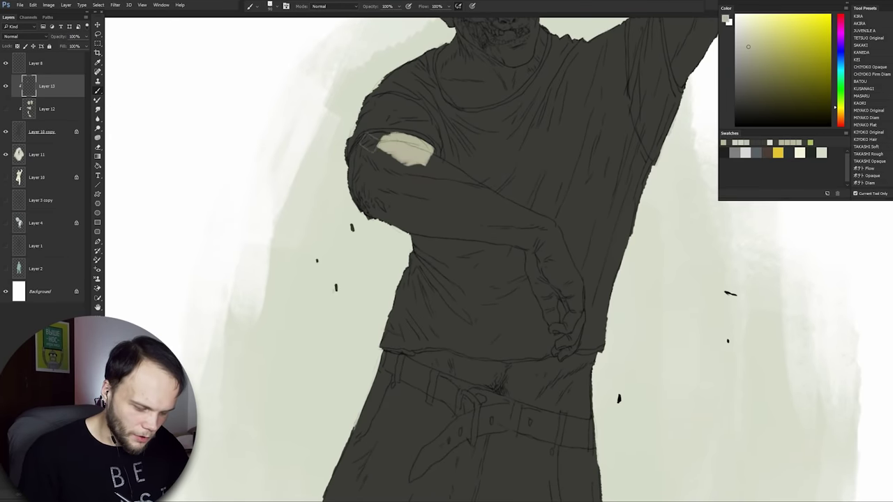
mouse_move(365, 146)
left_mouse_down()
mouse_move(391, 146)
mouse_move(388, 163)
left_mouse_up()
key("ctrl+z")
mouse_move(520, 236)
left_mouse_down()
mouse_move(532, 243)
mouse_move(553, 301)
left_mouse_up()
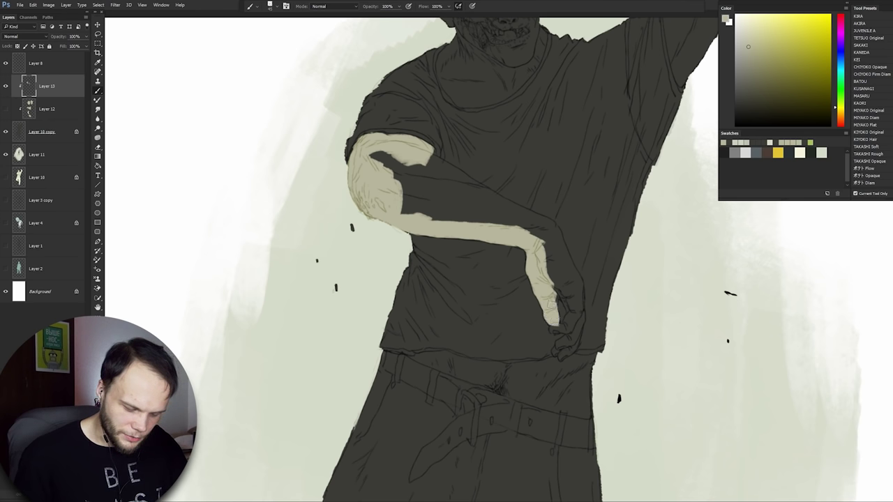
left_click_drag(555, 299, 542, 232)
left_click_drag(380, 156, 403, 173)
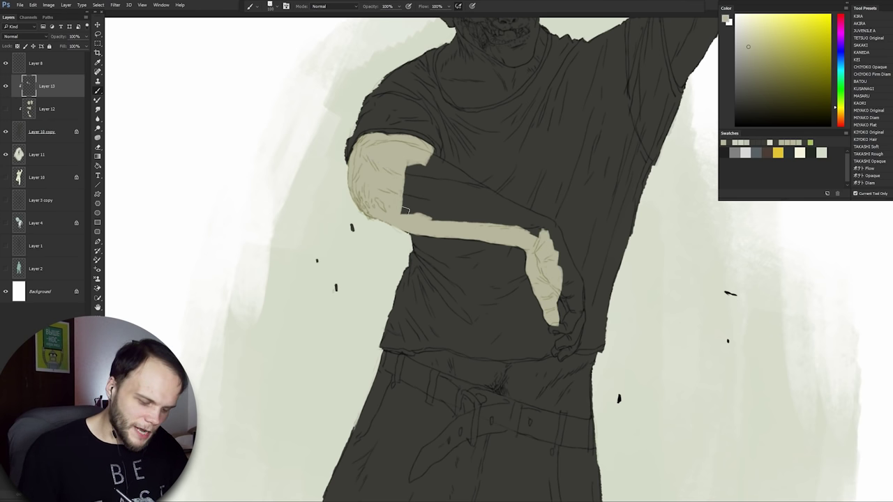
mouse_move(405, 211)
left_mouse_down()
mouse_move(439, 212)
mouse_move(481, 191)
mouse_move(443, 176)
mouse_move(430, 205)
left_mouse_up()
left_click_drag(419, 160, 499, 211)
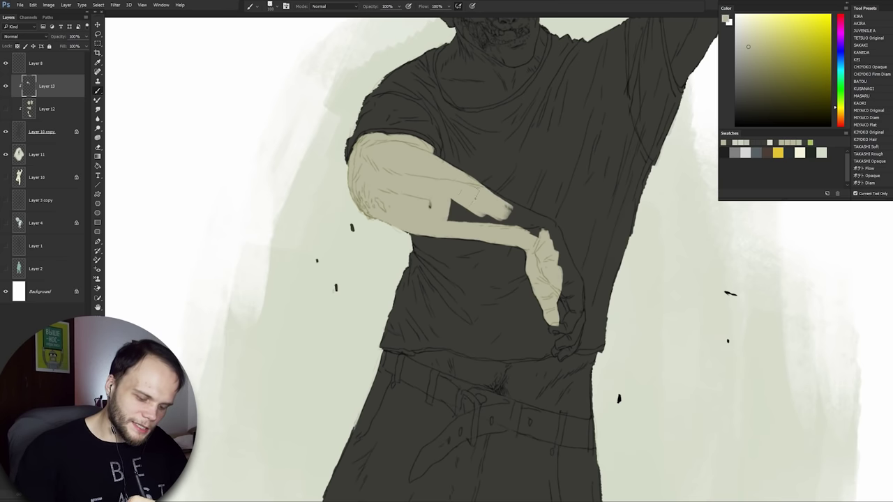
mouse_move(440, 211)
left_mouse_down()
mouse_move(467, 225)
mouse_move(517, 237)
mouse_move(491, 216)
mouse_move(527, 227)
mouse_move(496, 203)
left_mouse_up()
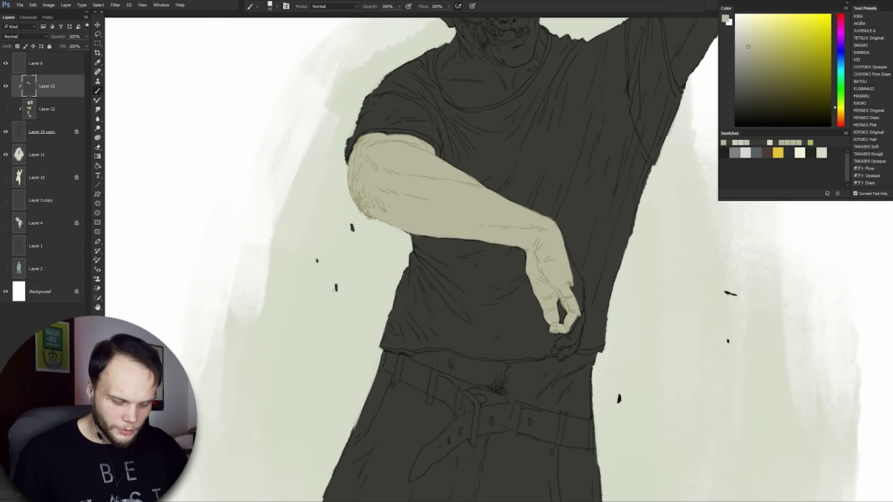
Fill the thumb and fingers of the lowered hand with the skin tone, following the line art
left_click_drag(573, 275, 584, 317)
key("e")
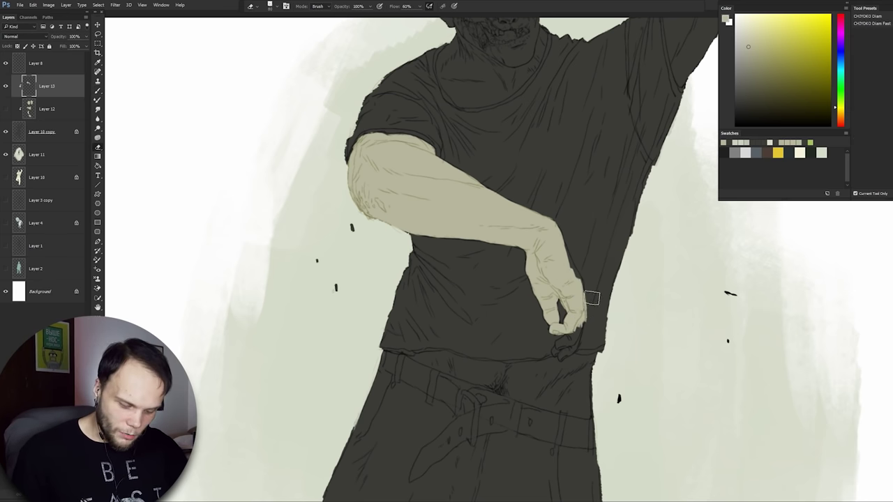
key("b")
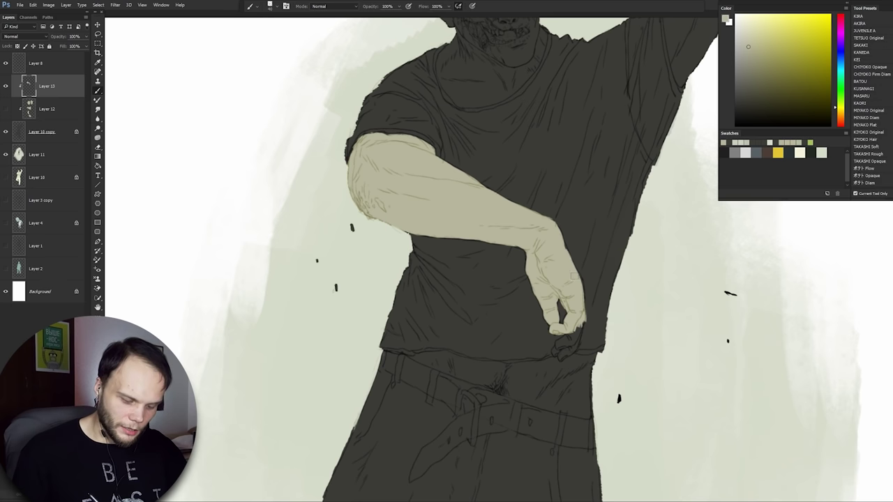
key("e")
key("b")
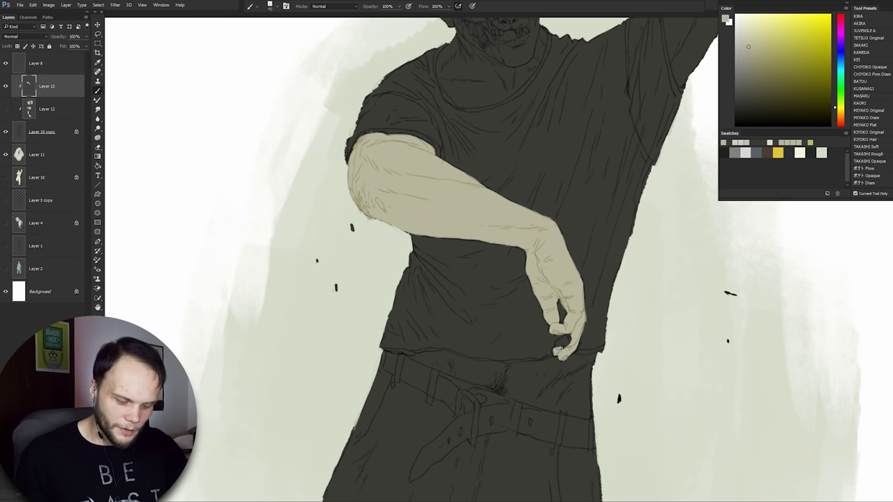
left_click_drag(557, 351, 568, 340)
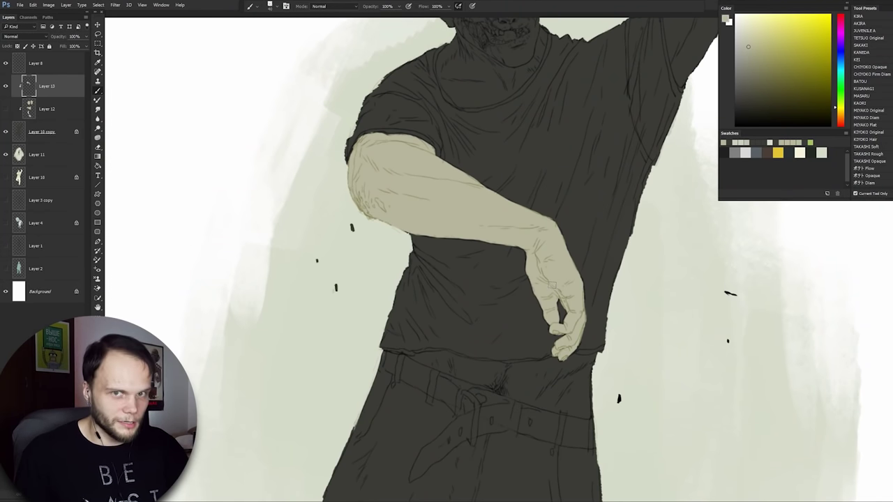
Show Layer 12 again and test a darker grey-brown on the hair and face, undoing the stroke on the face
key("ctrl")
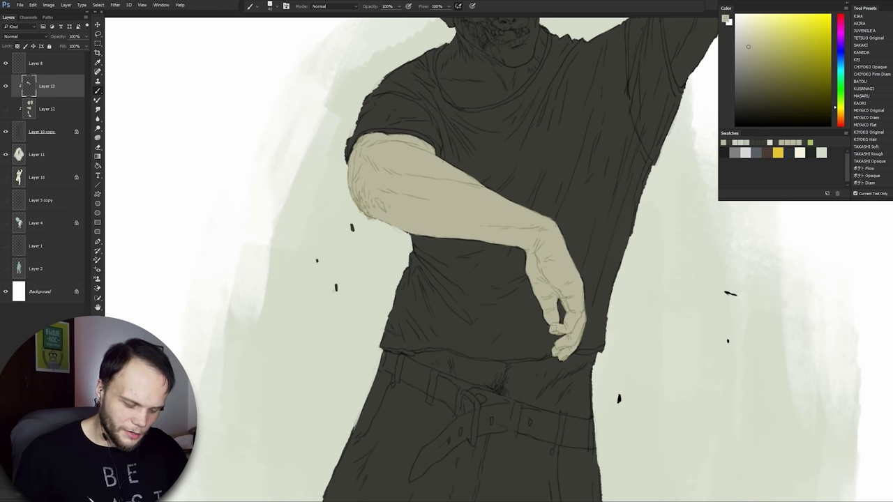
key("ctrl+0")
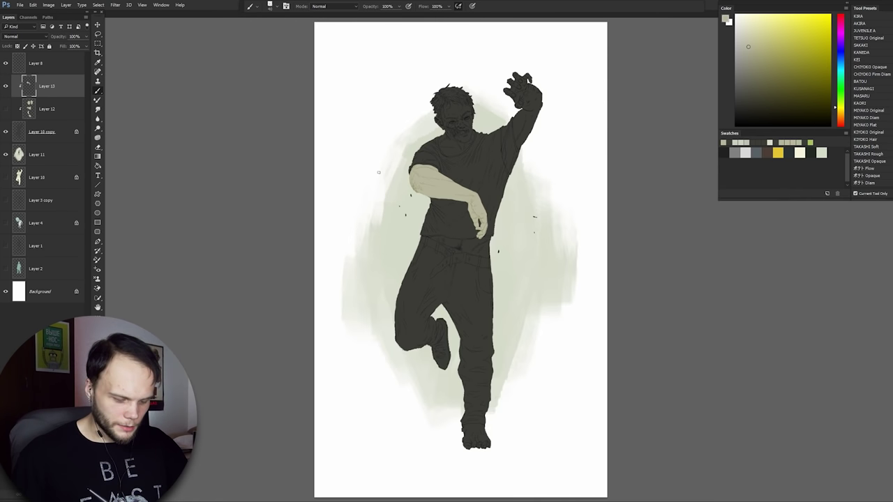
left_click_drag(475, 189, 526, 239)
left_click_drag(527, 200, 558, 341)
left_click_drag(470, 186, 506, 323)
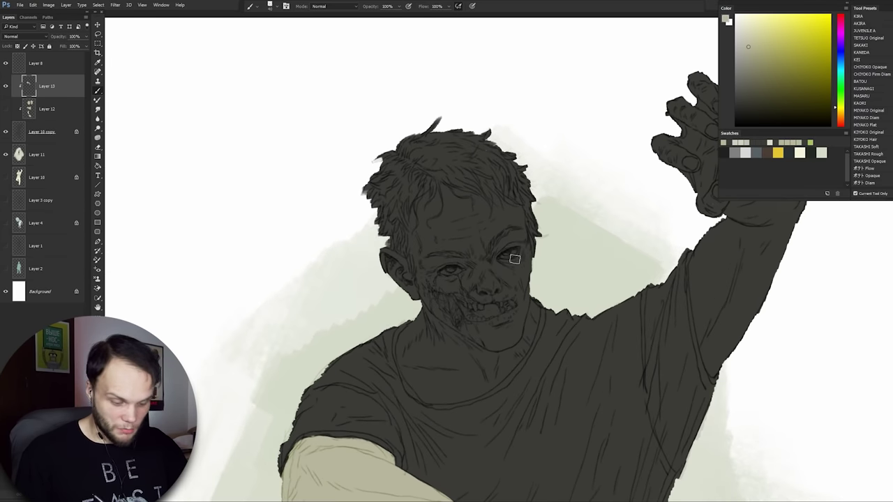
left_click(513, 214, "alt")
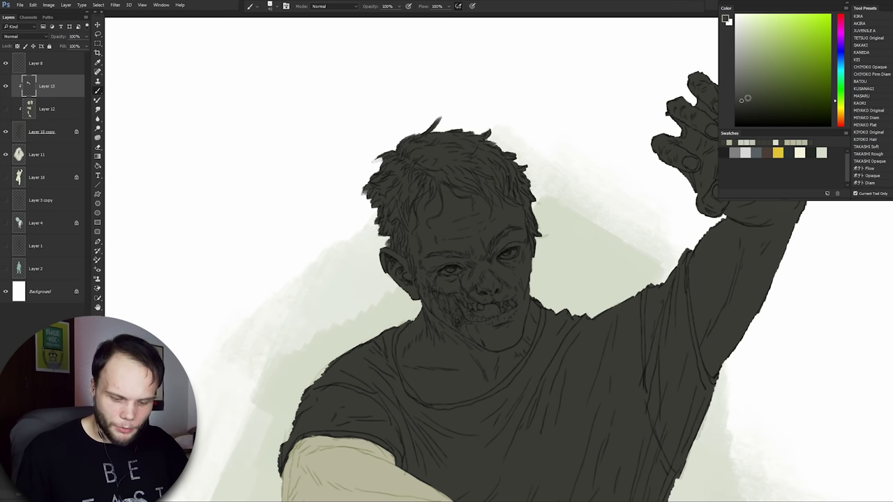
left_click_drag(840, 103, 841, 106)
left_click(368, 463, "alt")
left_click_drag(547, 100, 545, 141)
left_click(726, 211)
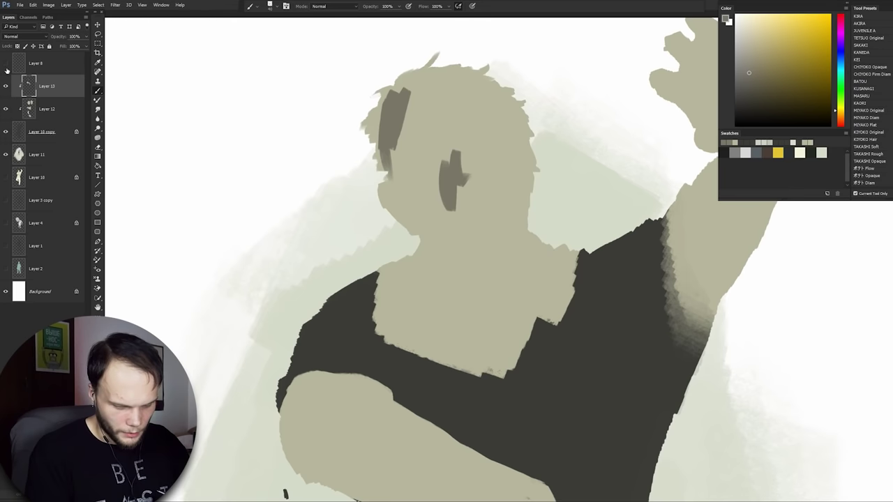
left_click(6, 66)
key("ctrl+z")
Paint the hair grey-brown along the sides, crown and hairline, including the thin strands falling over the forehead
key("bracketright")
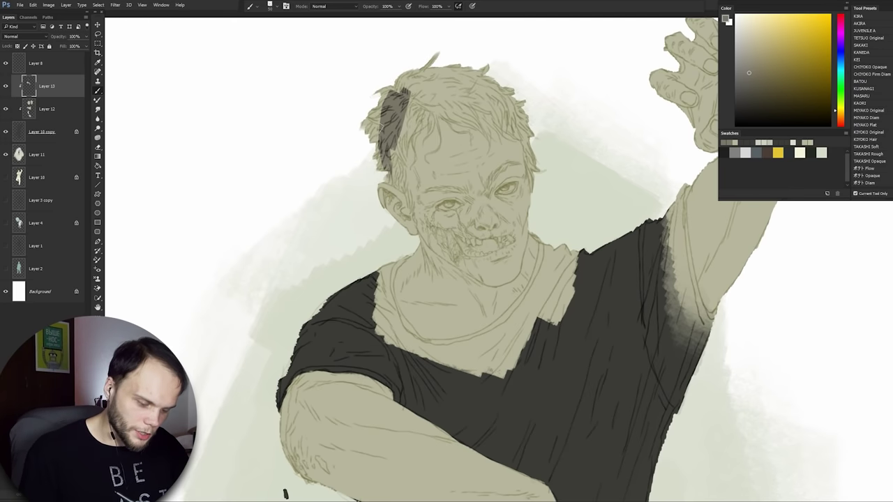
mouse_move(388, 93)
left_mouse_down()
mouse_move(371, 101)
mouse_move(367, 157)
mouse_move(412, 210)
left_mouse_up()
left_click_drag(403, 129, 413, 92)
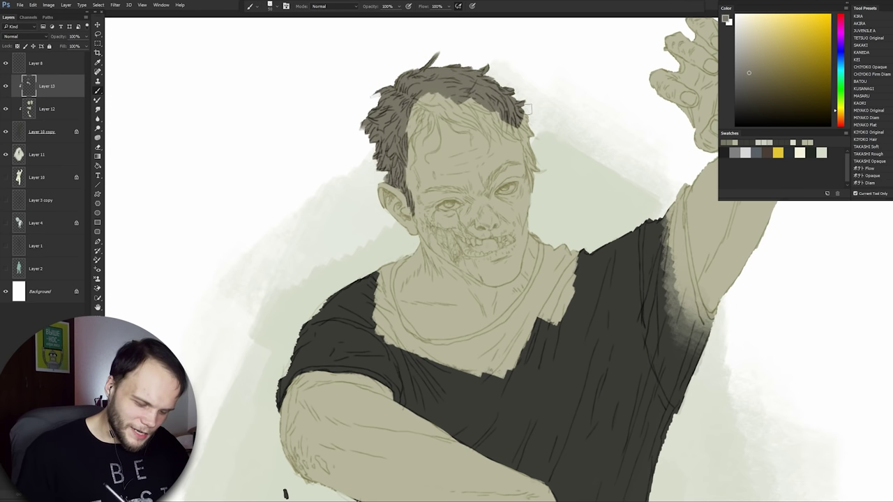
left_click_drag(528, 122, 534, 187)
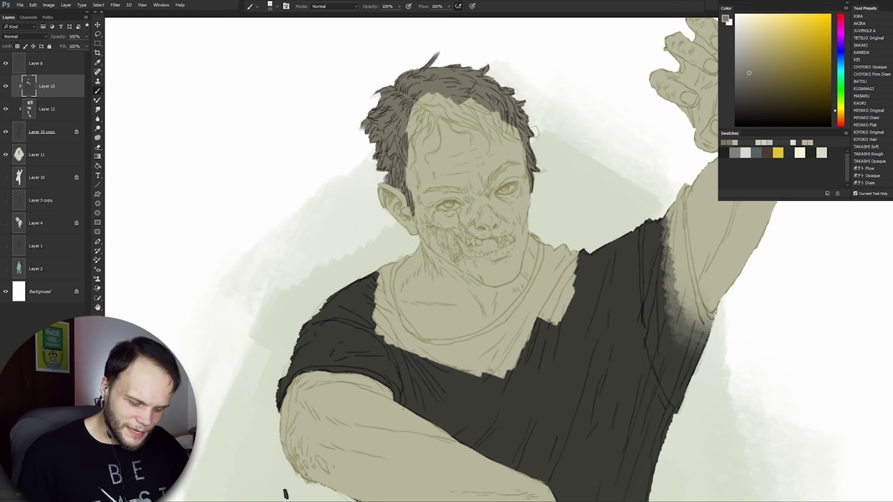
mouse_move(517, 131)
left_mouse_down()
mouse_move(459, 93)
mouse_move(442, 98)
left_mouse_up()
left_click_drag(471, 124, 438, 104)
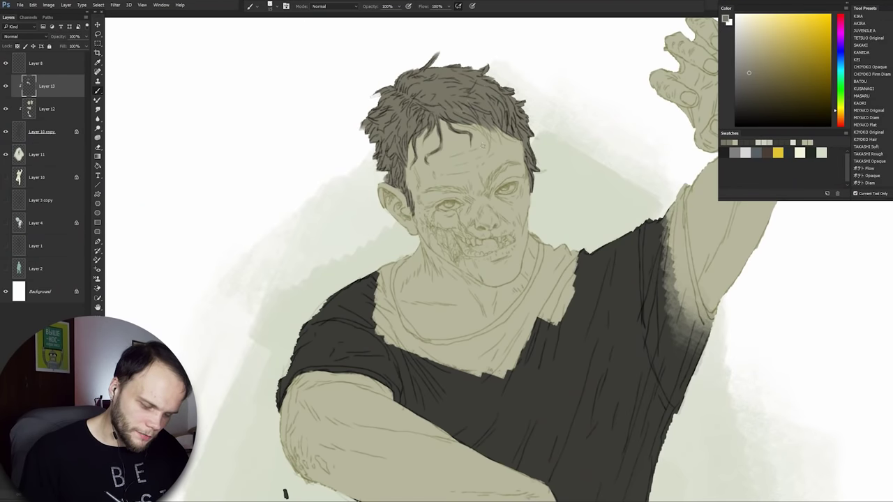
left_click_drag(466, 125, 486, 154)
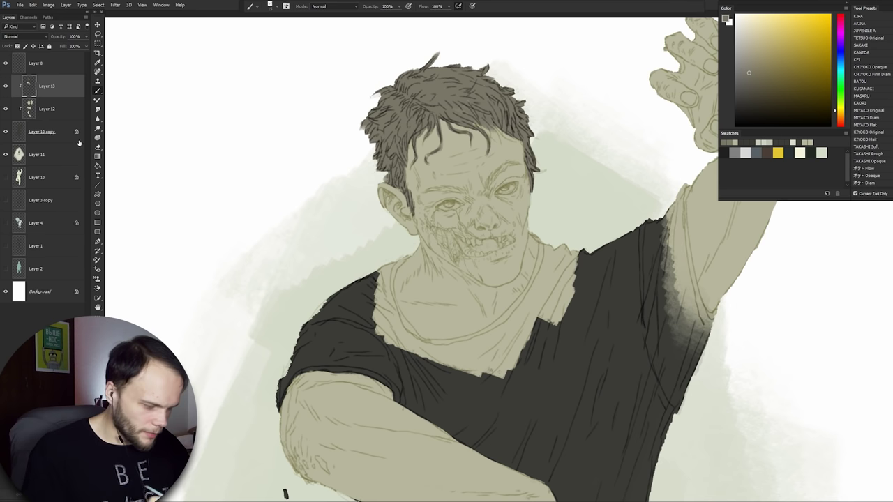
Clean up the forehead strands with Layer 8 hidden, paint both eyebrows grey-brown and show the line art again
left_click(6, 62)
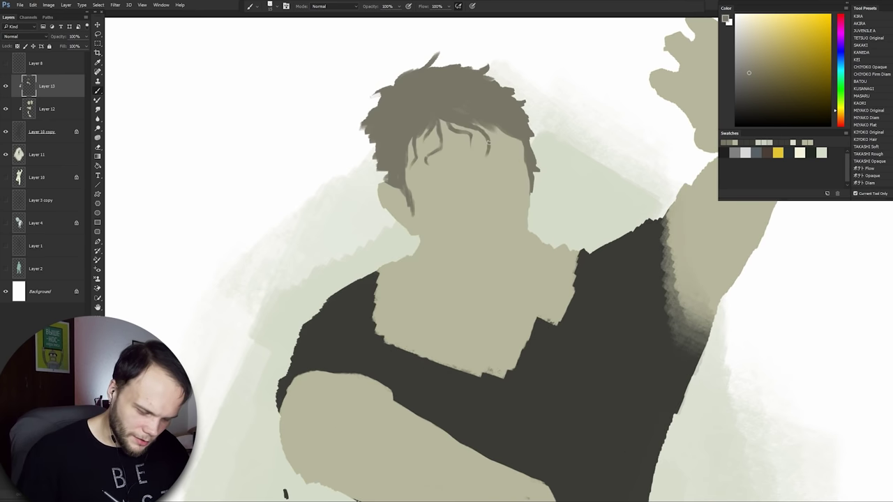
key("e")
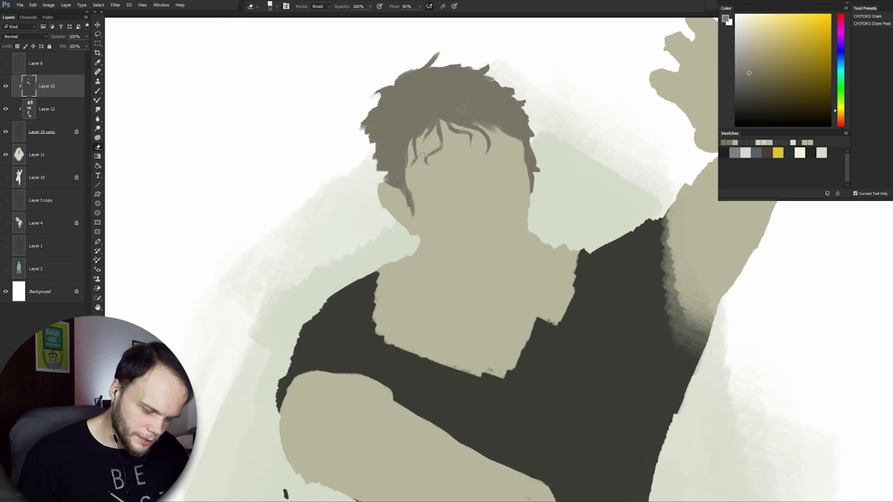
key("b")
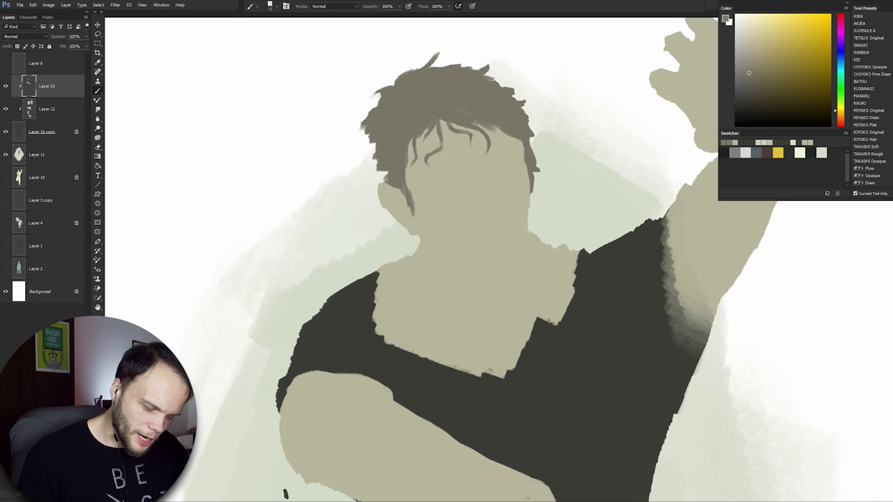
key("e")
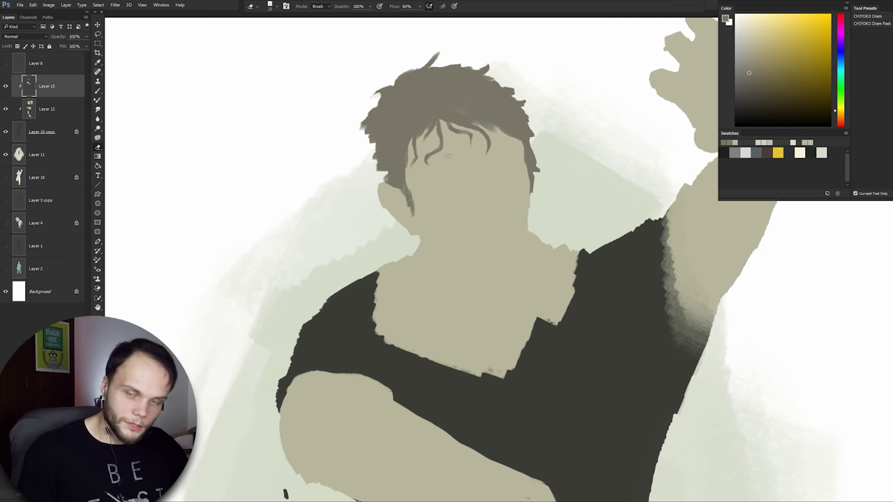
key("b")
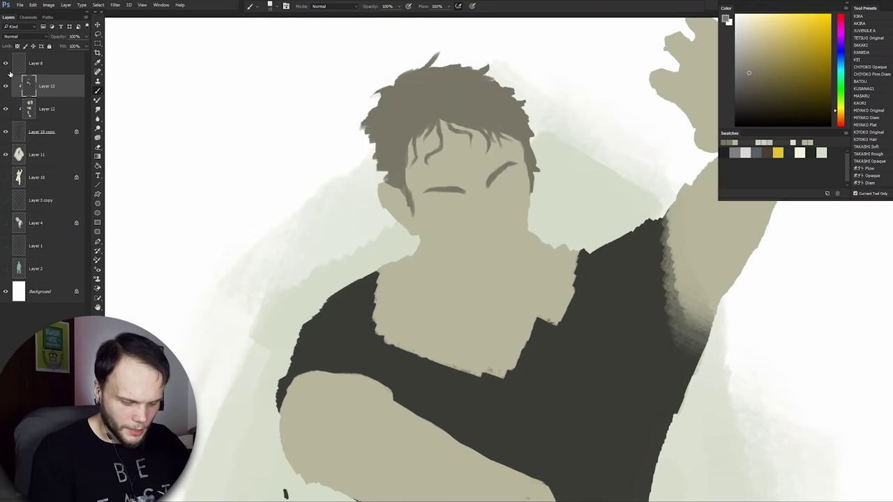
key("]")
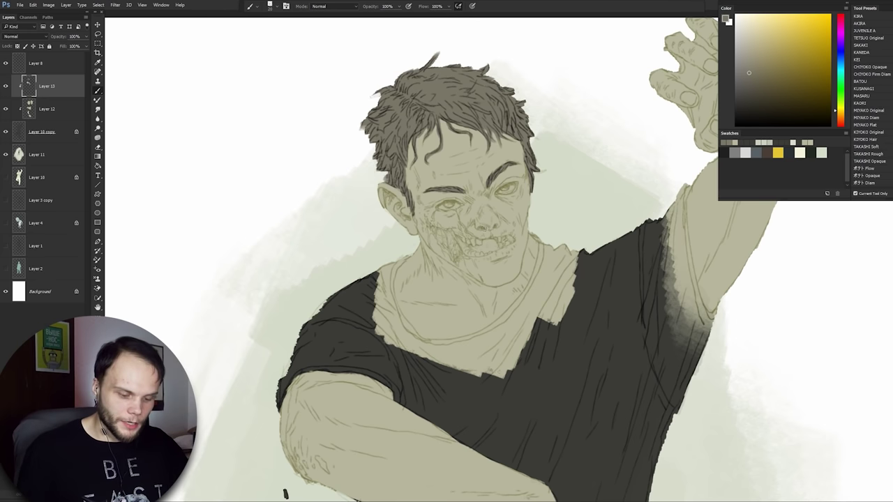
Add a new layer directly below the hair layer and clip it to the silhouette for the shirt colour
key("ctrl+0")
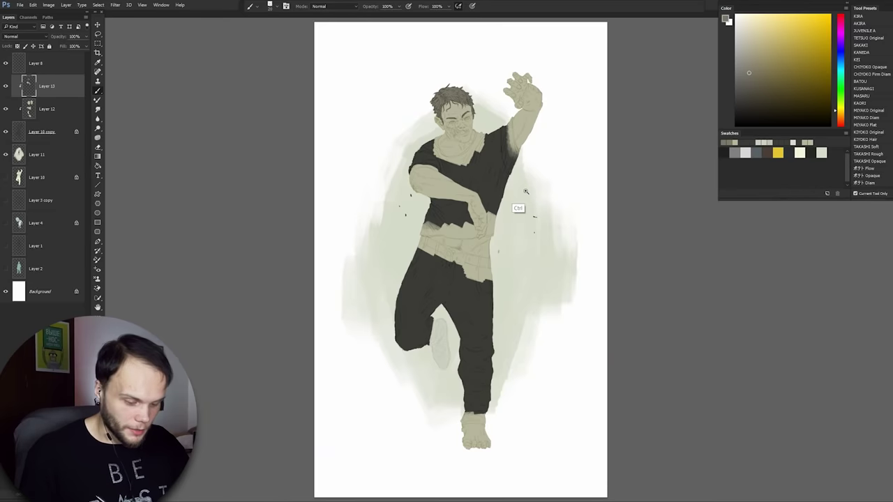
left_click_drag(478, 230, 531, 263)
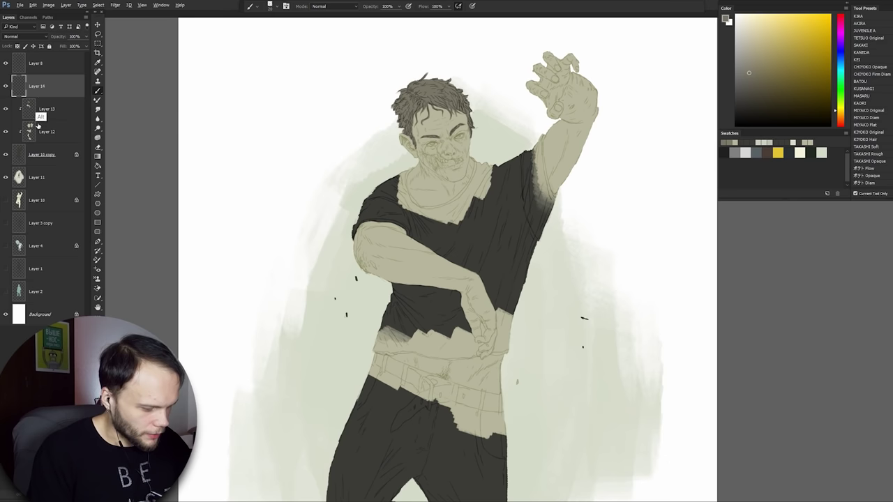
key("ctrl+alt+shift+n")
left_click(57, 97, "alt")
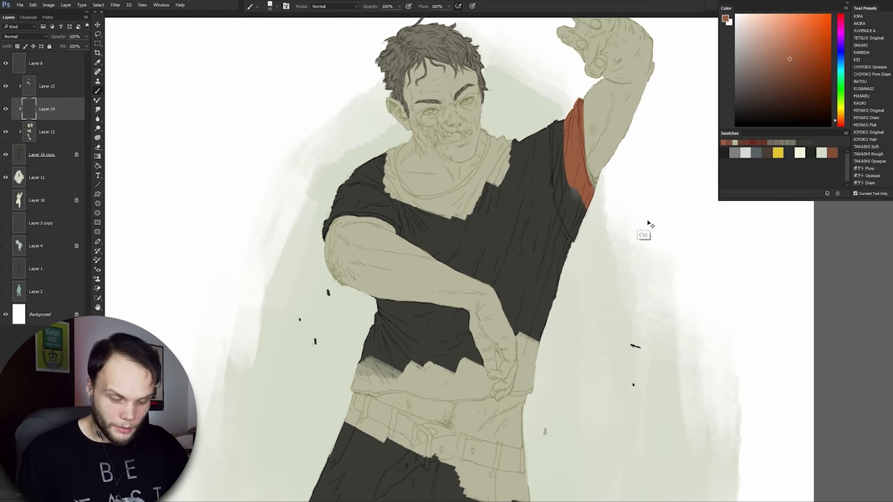
Paint brick red along the raised arm's sleeve and the neckline, undoing and redoing strokes that miss the line art
key("ctrl+z")
mouse_move(567, 145)
left_mouse_down()
mouse_move(575, 96)
mouse_move(583, 184)
left_mouse_up()
key("ctrl+z")
left_click_drag(571, 127, 583, 187)
left_click_drag(569, 105, 589, 188)
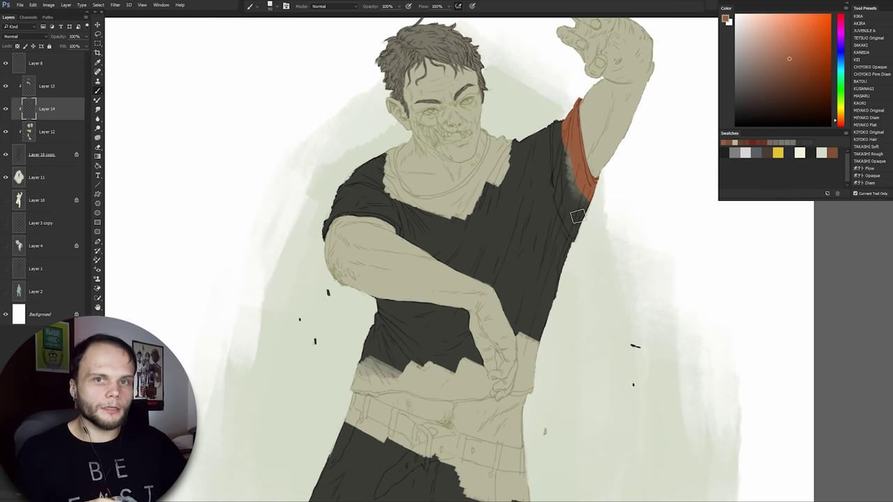
mouse_move(501, 134)
left_mouse_down()
mouse_move(487, 167)
mouse_move(496, 139)
mouse_move(465, 194)
left_mouse_up()
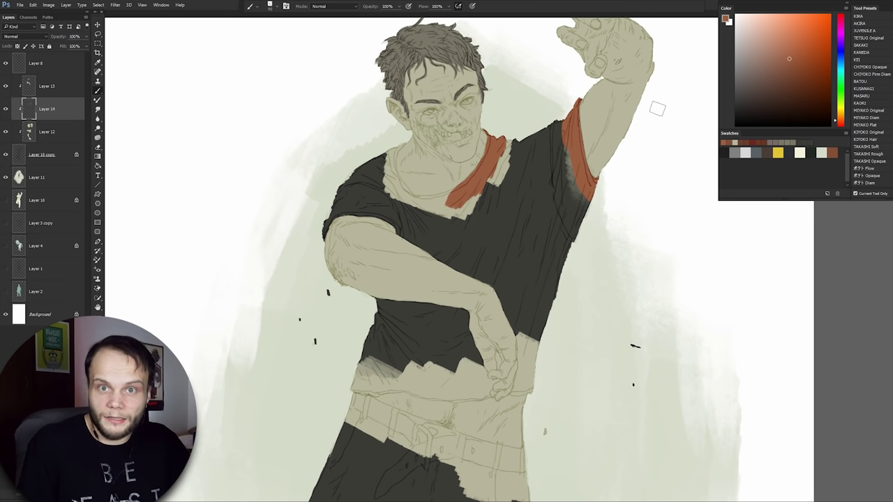
Enlarge the brush and fill the rest of the T-shirt with brick red, keeping the lowered arm and hand clear
key("bracketright")
key("bracketright")
key("bracketright")
key("bracketright")
key("bracketright")
key("bracketright")
key("bracketright")
left_click_drag(558, 140, 349, 209)
left_click_drag(558, 160, 503, 370)
left_click_drag(502, 369, 539, 308)
left_click_drag(432, 258, 488, 314)
left_click_drag(548, 214, 528, 275)
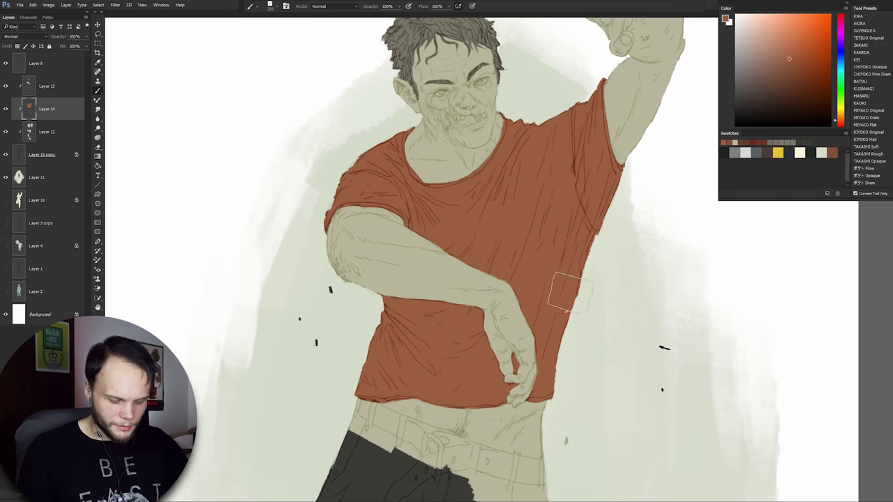
Check the hair layer by hiding and showing it, and paint the outer part of the bent trouser leg blue-grey
key("ctrl")
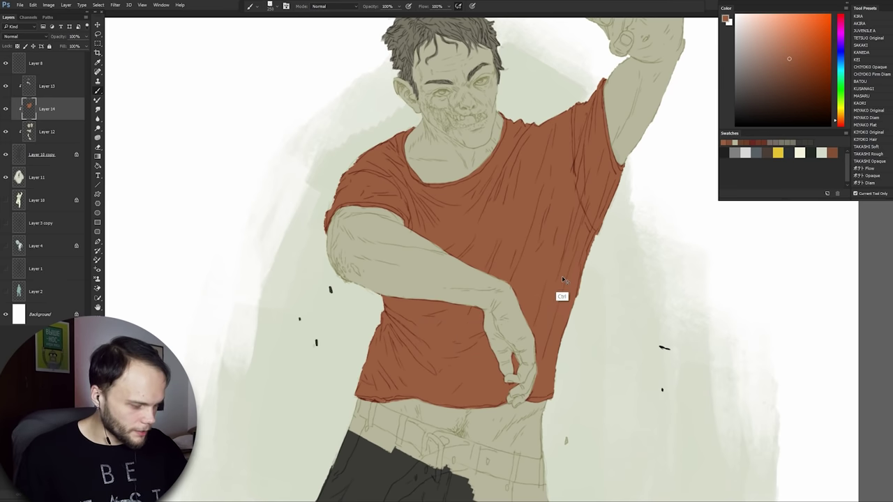
left_click(6, 86)
left_click(5, 86)
key("ctrl+minus")
left_click_drag(558, 353, 562, 240)
mouse_move(582, 403)
left_mouse_down()
mouse_move(576, 313)
mouse_move(537, 274)
left_mouse_up()
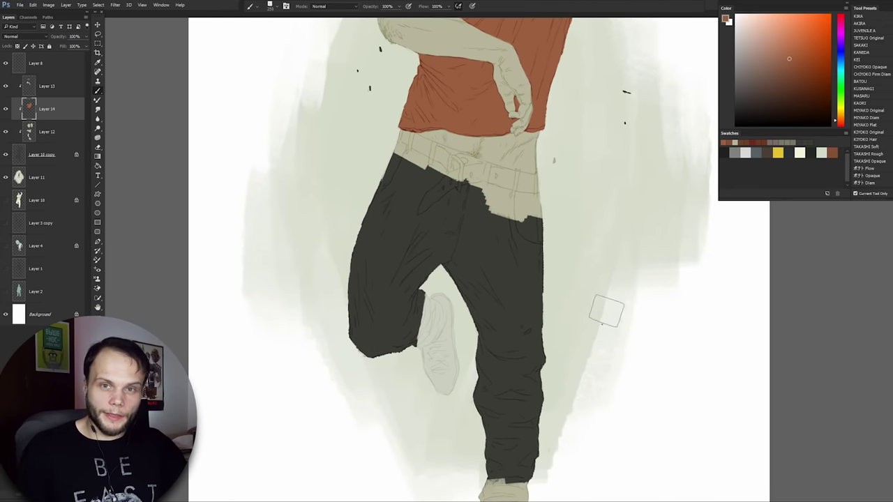
left_click_drag(579, 248, 589, 326)
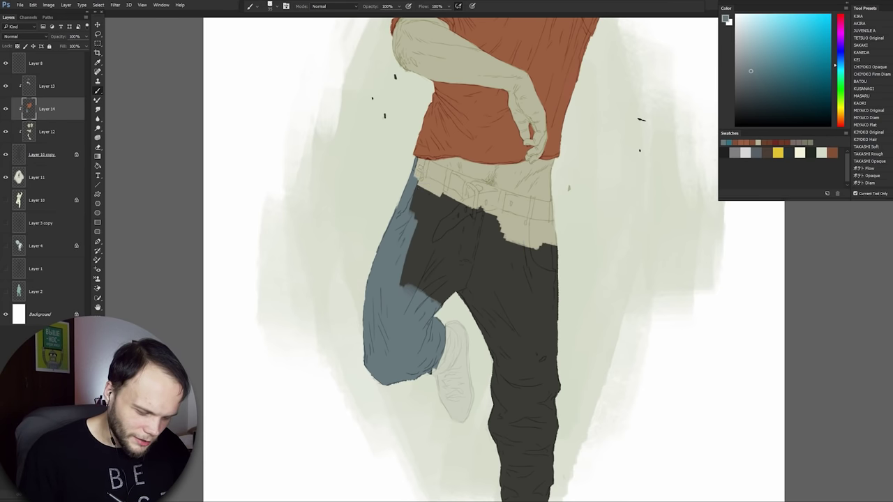
Lasso the blue-grey trouser paint, remove it from the shirt layer and merge it into Layer 13
key("l")
mouse_move(418, 164)
left_mouse_down()
mouse_move(376, 183)
mouse_move(344, 370)
mouse_move(498, 388)
left_mouse_up()
left_click_drag(487, 250, 443, 196)
key("b")
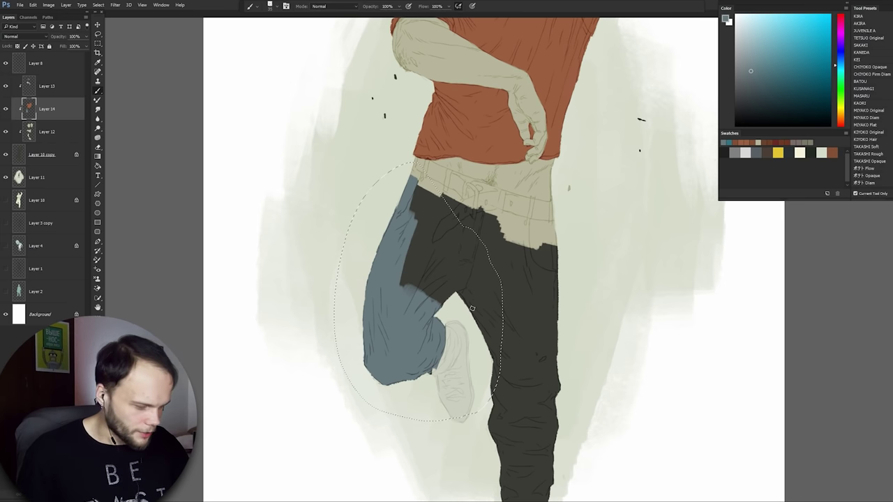
key("Delete")
key("ctrl+d")
left_click(30, 88)
key("ctrl+alt+z")
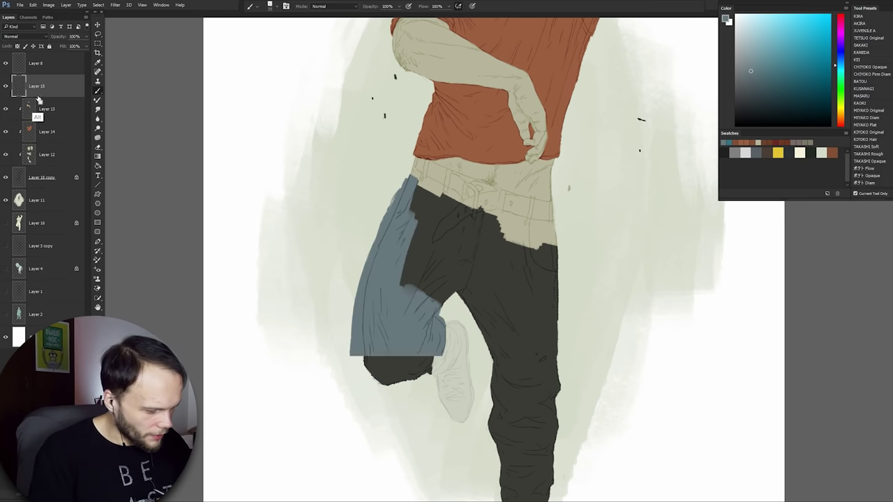
key("ctrl+e")
Paint the waistband edge and belt loop at the bent leg's hip blue-grey with a smaller brush, undoing a misplaced stroke
mouse_move(542, 152)
left_mouse_down()
mouse_move(526, 197)
mouse_move(551, 168)
left_mouse_up()
key("ctrl+alt+z")
key("bracketleft")
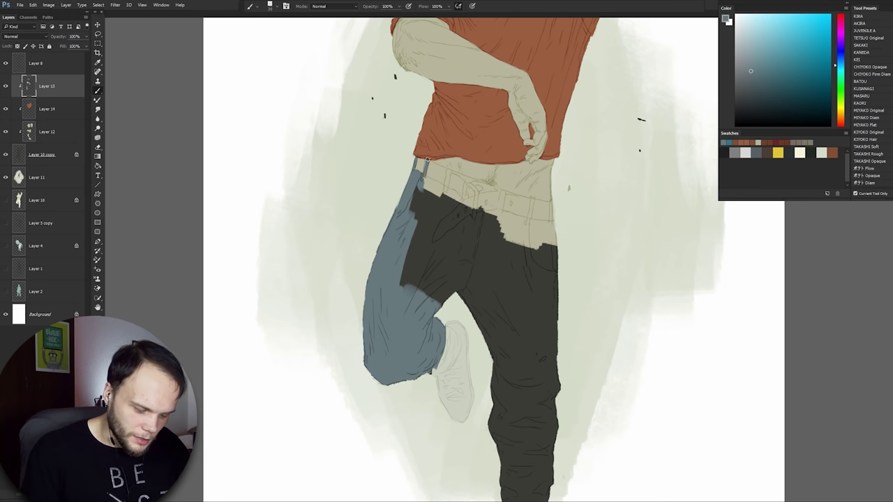
left_click_drag(428, 160, 424, 171)
Fill the remaining trousers and waistband with blue-grey using a much larger brush
key("bracketright")
key("bracketright")
key("bracketright")
key("bracketright")
key("bracketright")
key("bracketright")
key("bracketright")
key("bracketright")
key("bracketright")
key("bracketright")
key("bracketright")
mouse_move(433, 195)
left_mouse_down()
mouse_move(502, 276)
mouse_move(540, 230)
left_mouse_up()
mouse_move(548, 475)
left_mouse_down()
mouse_move(538, 347)
mouse_move(542, 399)
mouse_move(516, 279)
left_mouse_up()
left_click_drag(623, 44, 640, 241)
scroll(640, 241, "down", 2)
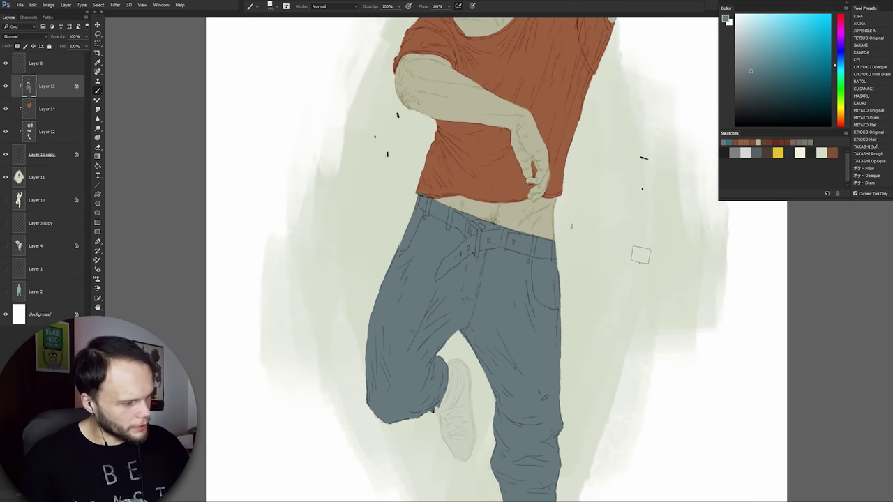
Recolour the selected trousers with a slightly darker blue-grey on Layer 13 and clear the selection
key("g")
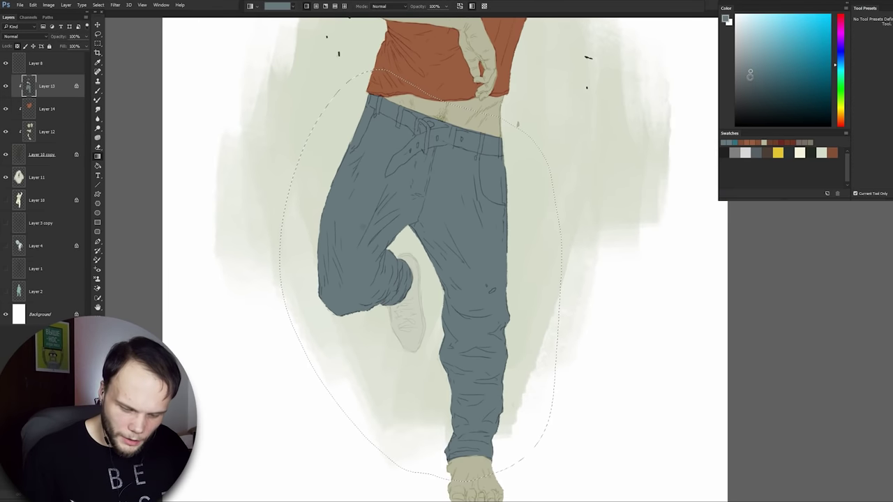
left_click(750, 77)
key("alt+BackSpace")
key("ctrl+d")
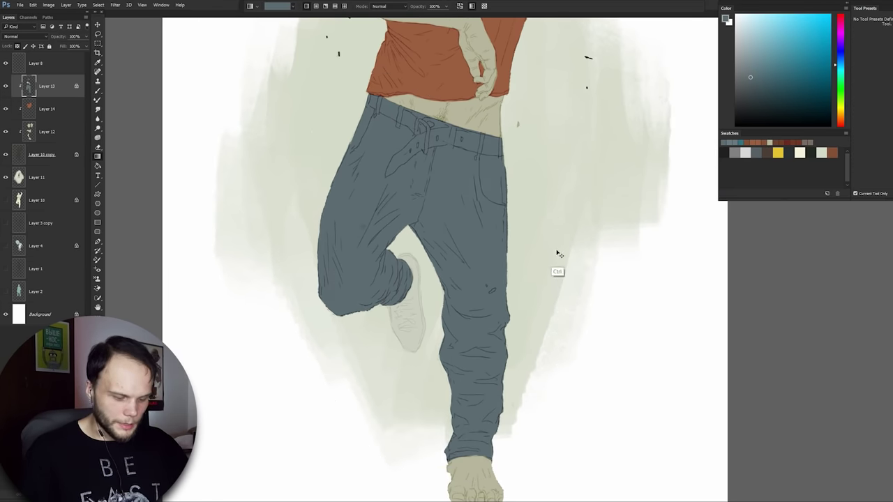
Paint a near-black sole edge around the raised shoe on Layer 14, from heel to toe
left_click_drag(548, 284, 509, 300)
left_click_drag(552, 320, 544, 380)
left_click_drag(498, 232, 539, 255)
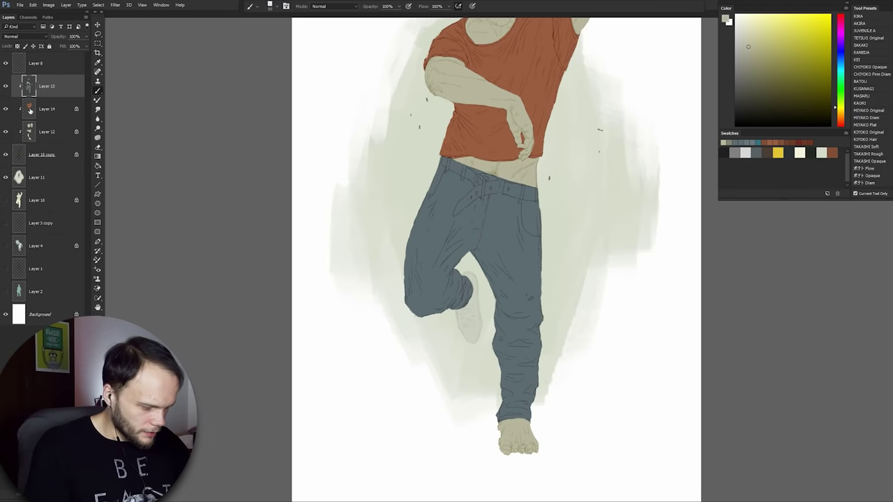
left_click(29, 109)
scroll(498, 295, "up", 4)
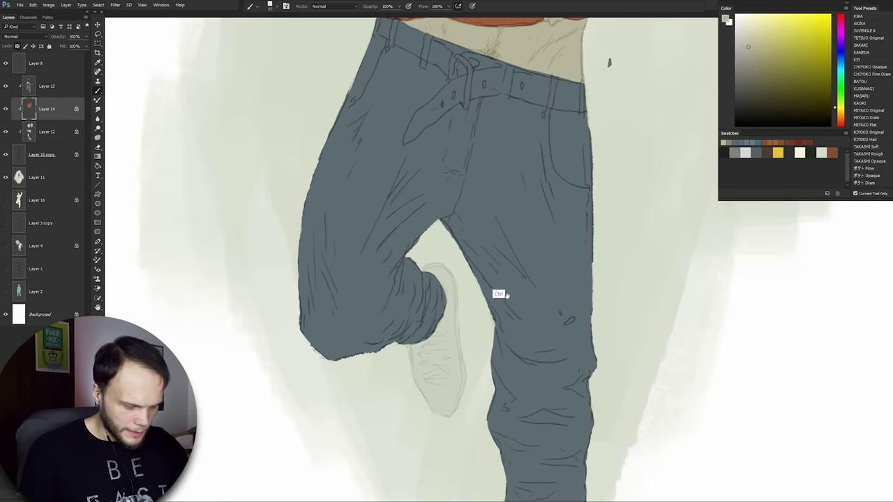
left_click_drag(452, 260, 428, 226)
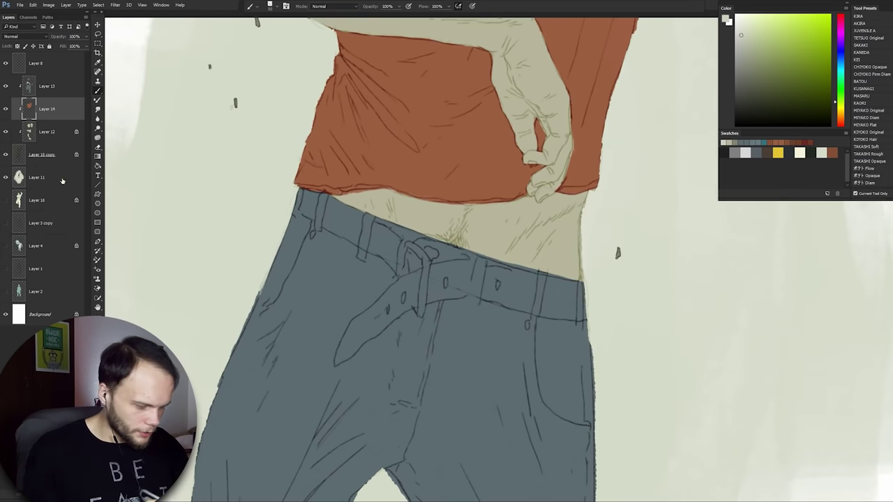
left_click_drag(5, 86, 5, 132)
left_click(478, 164, "alt")
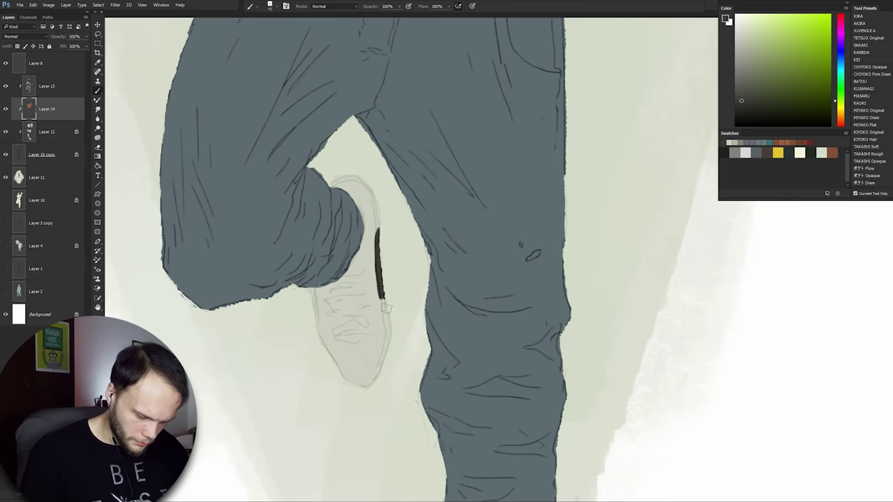
mouse_move(386, 307)
left_mouse_down()
mouse_move(370, 386)
mouse_move(343, 380)
left_mouse_up()
left_click_drag(378, 232, 332, 182)
Paint near-black zigzag laces down the front of the raised shoe, up to the trouser cuff
left_click_drag(348, 279, 345, 238)
mouse_move(329, 241)
left_mouse_down()
mouse_move(360, 238)
mouse_move(359, 269)
left_mouse_up()
left_click_drag(330, 279, 365, 296)
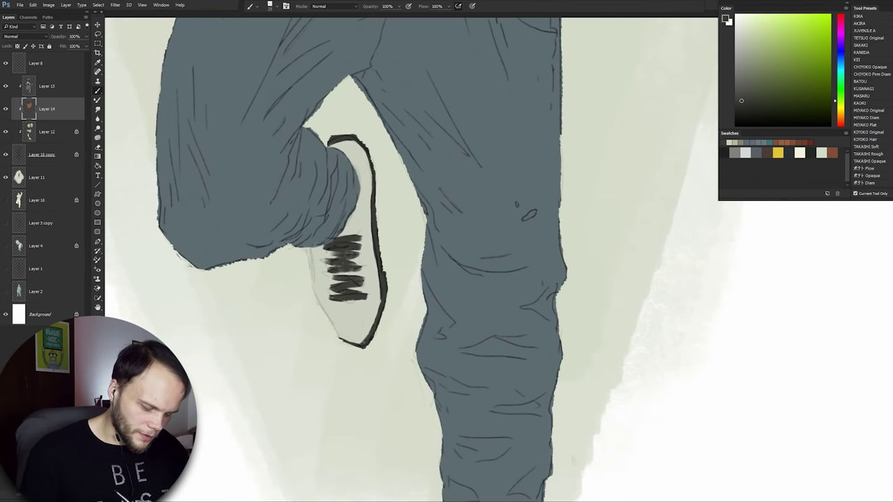
mouse_move(347, 237)
left_mouse_down()
mouse_move(351, 223)
mouse_move(336, 279)
mouse_move(356, 274)
mouse_move(348, 286)
left_mouse_up()
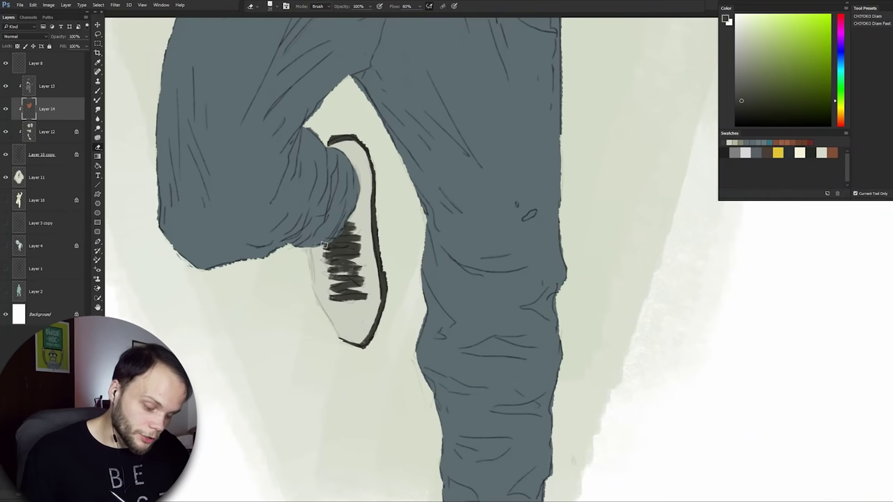
key("b")
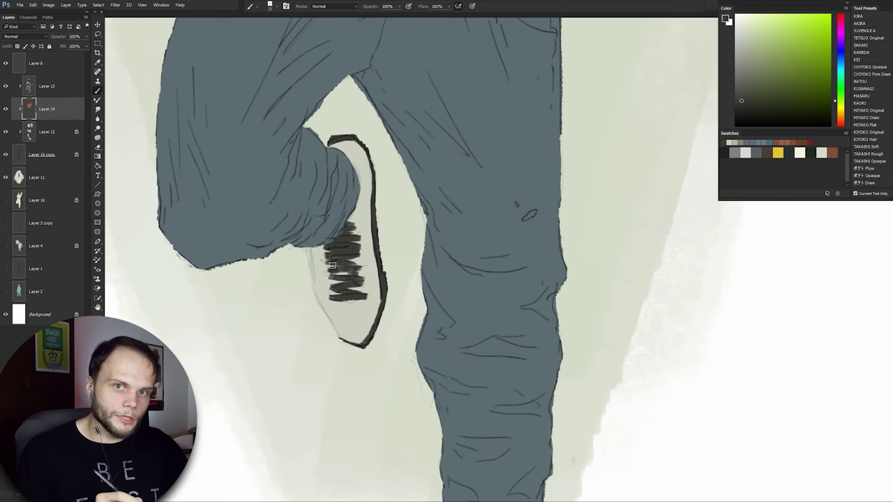
Hide the line art, erase the uneven silhouette edge around the raised shoe on Layer 10 copy, and show the line art again
left_click(6, 63)
key("e")
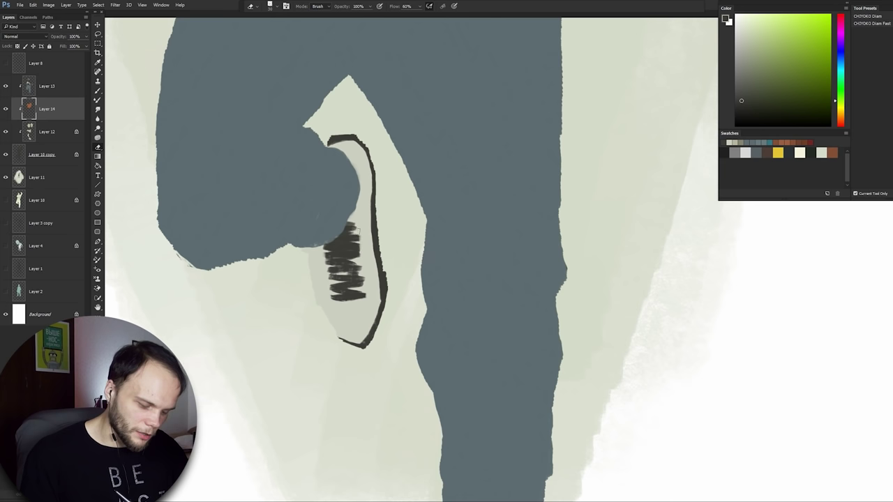
key("b")
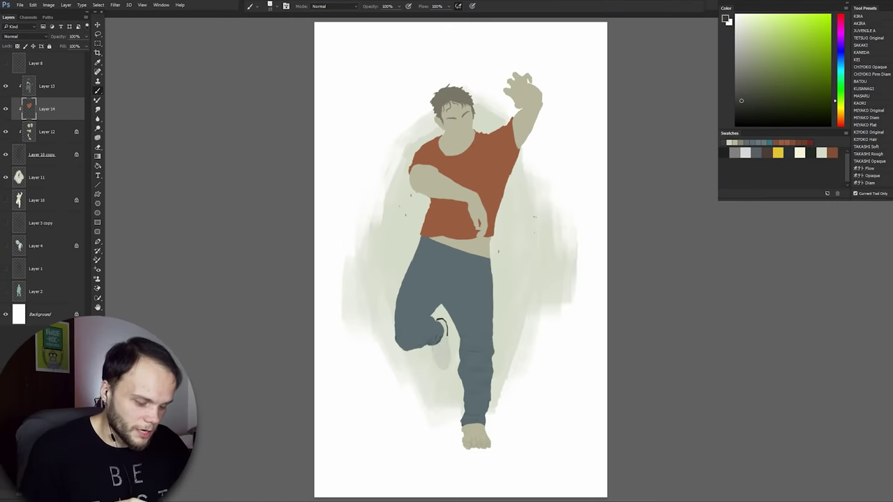
left_click_drag(434, 333, 477, 170)
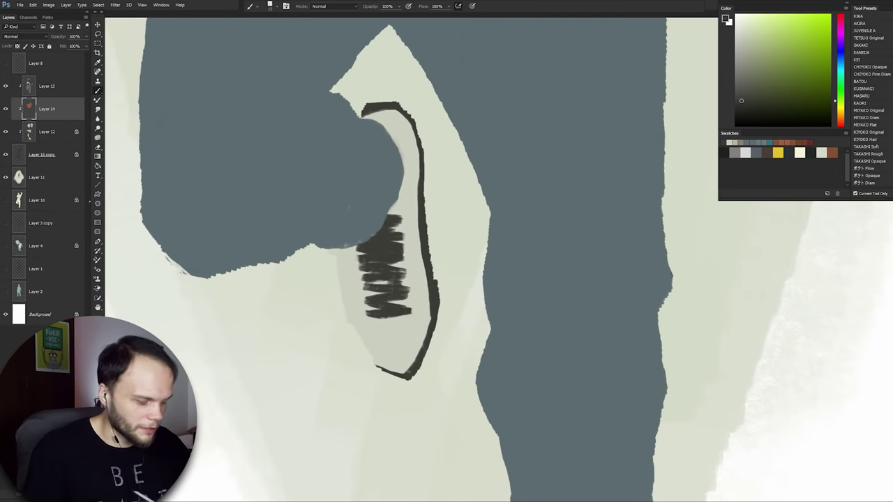
left_click(35, 154)
key("e")
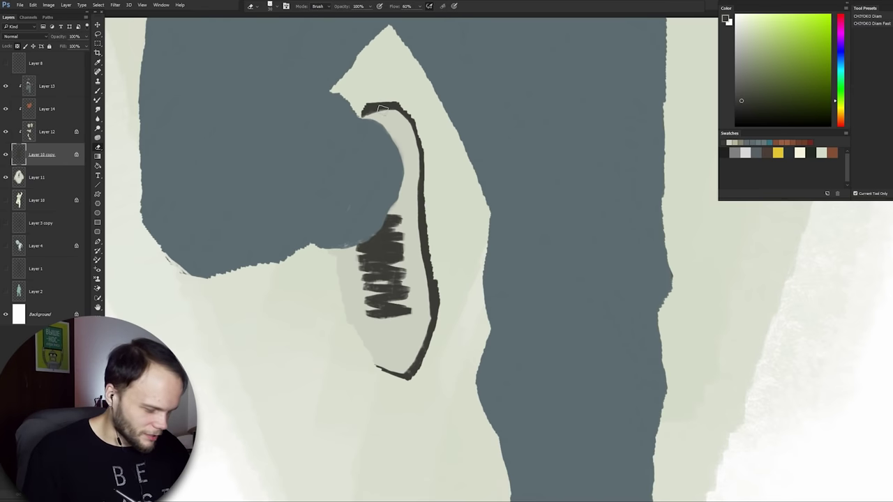
left_click_drag(392, 104, 364, 106)
left_click_drag(440, 280, 441, 305)
key("[")
left_click(5, 63)
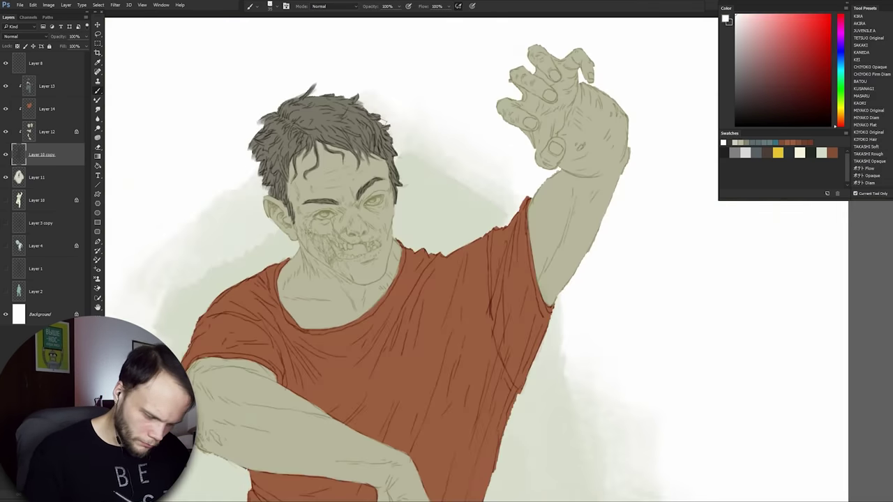
Check Layer 13 by hiding and showing it, and add a clipped layer above it for the belt
key("ctrl+0")
left_click(30, 89)
left_click(6, 87)
left_click(6, 87)
key("ctrl+shift+alt+n")
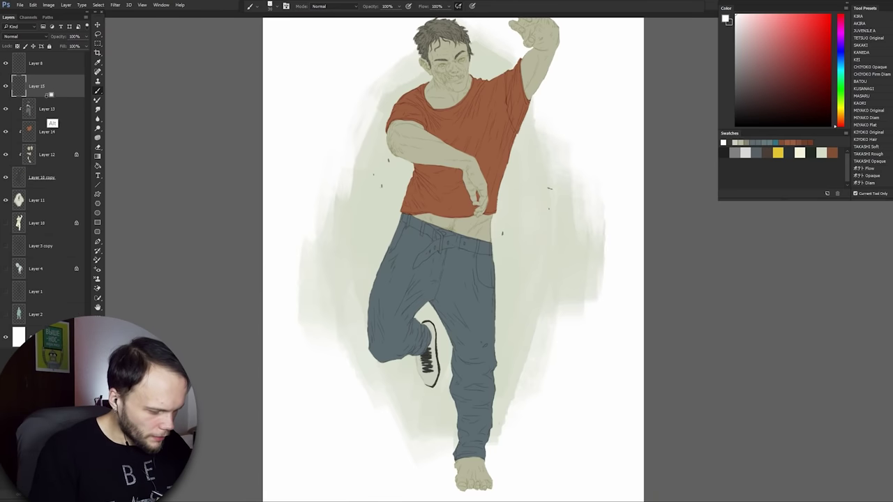
Paint the belt dark olive-brown across the waist on both sides of the buckle, including its hanging end
key("ctrl+plus")
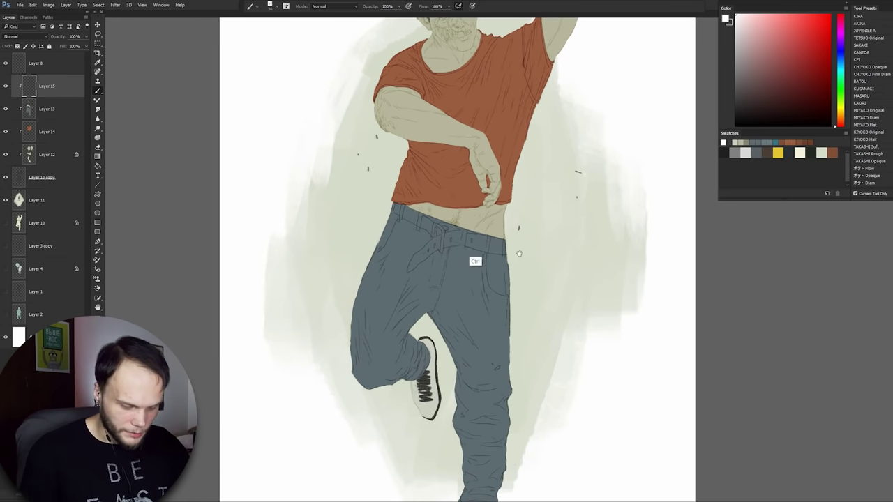
key("ctrl+plus")
left_click_drag(529, 257, 513, 188)
left_click_drag(450, 175, 451, 201)
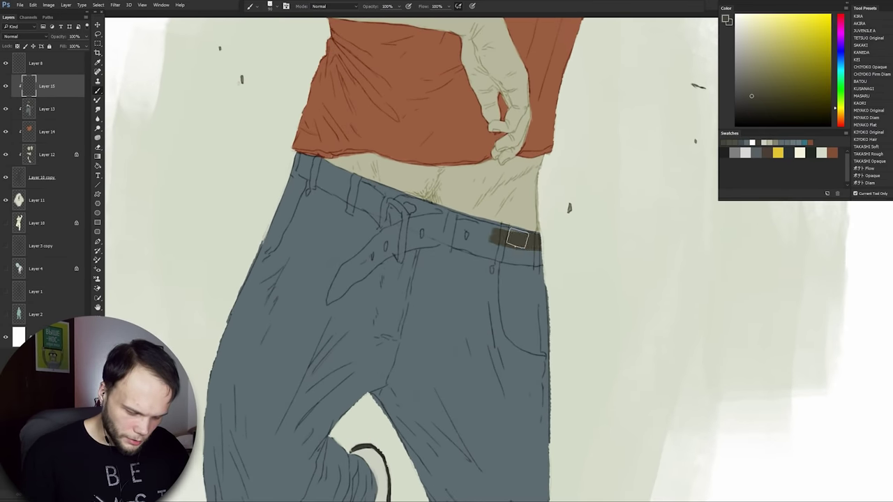
mouse_move(517, 239)
left_mouse_down()
mouse_move(528, 242)
mouse_move(447, 220)
mouse_move(452, 235)
left_mouse_up()
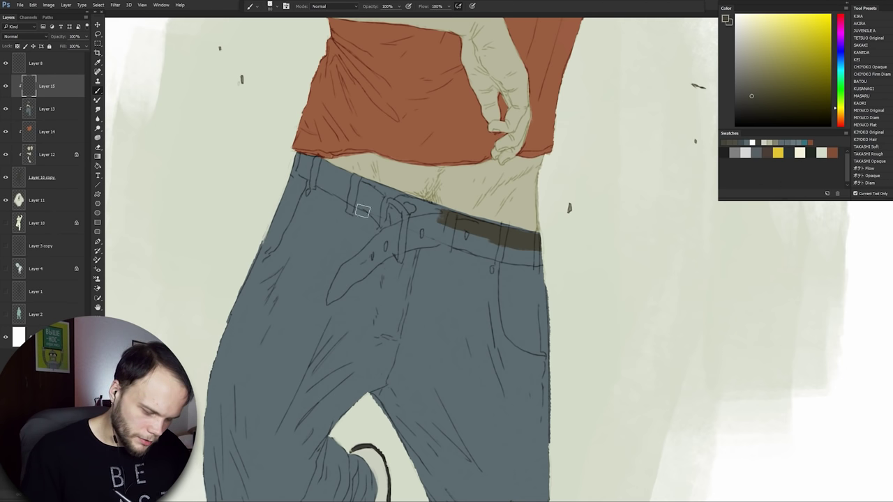
mouse_move(375, 200)
left_mouse_down()
mouse_move(373, 225)
mouse_move(374, 200)
mouse_move(307, 167)
mouse_move(335, 296)
mouse_move(509, 248)
left_mouse_up()
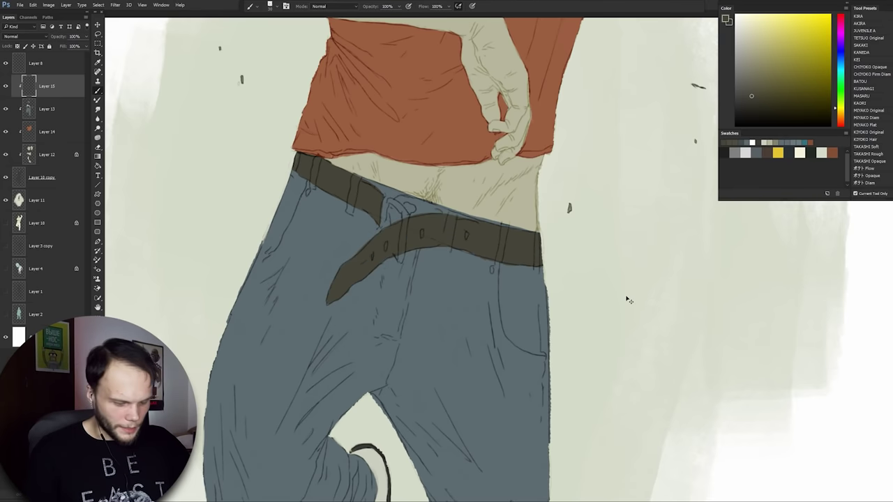
Paint the belt loops in the trousers' blue-grey on a new clipped layer and the buckle light grey on another
key("ctrl+alt+shift")
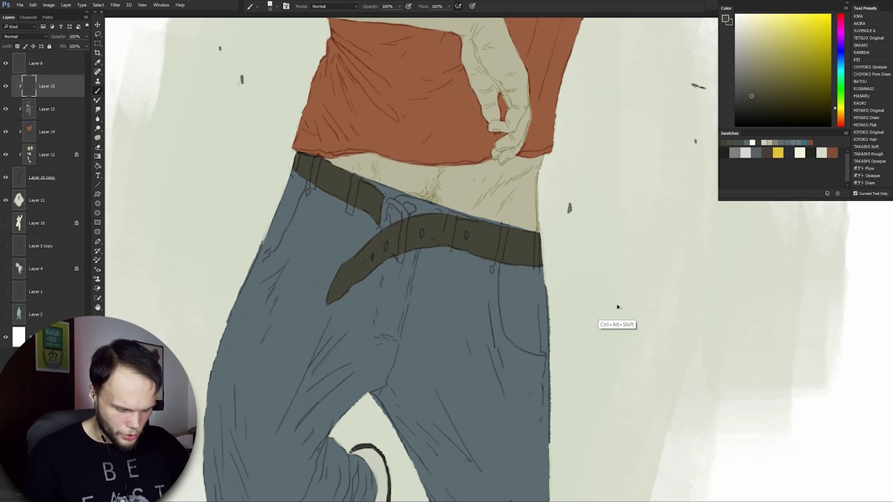
key("ctrl+alt+shift+n")
left_click(453, 296, "alt")
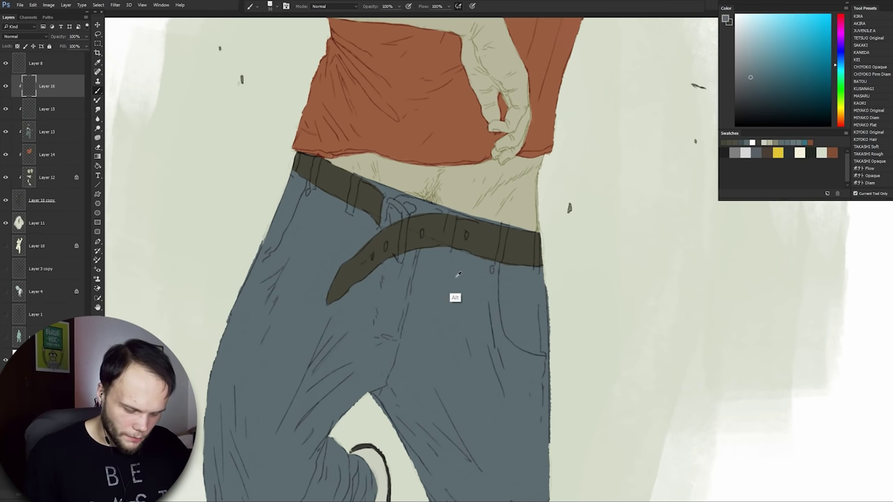
left_click_drag(446, 247, 449, 221)
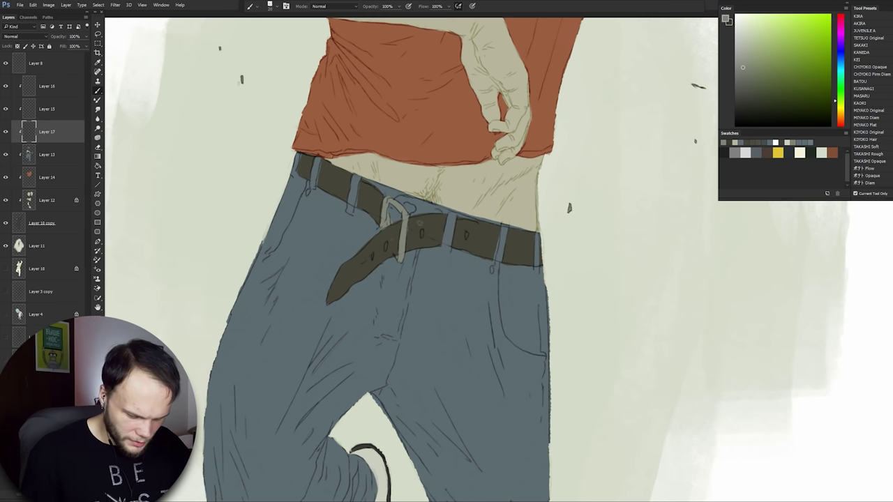
Examine the trousers, raised shoe and belt up close for gaps in the base colours, with the belt's Layer 15 selected
left_click_drag(585, 342, 584, 147)
left_click_drag(589, 270, 598, 134)
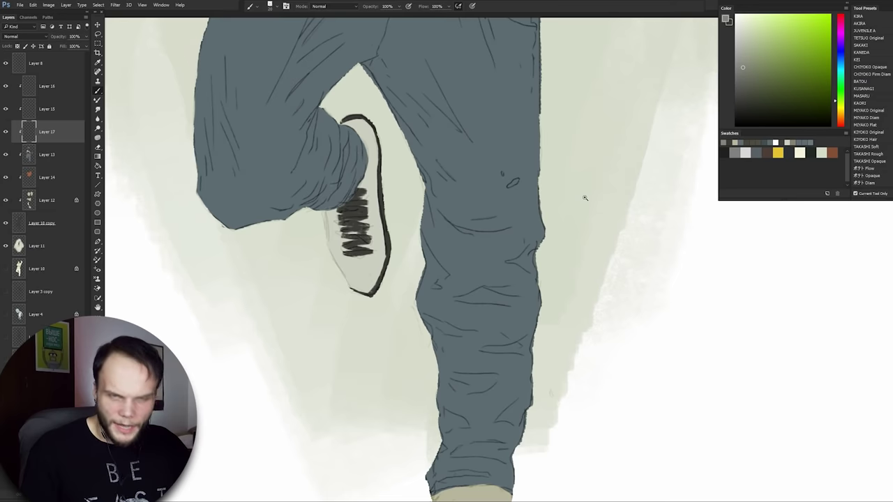
scroll(582, 198, "down", 3)
scroll(589, 245, "up", 3)
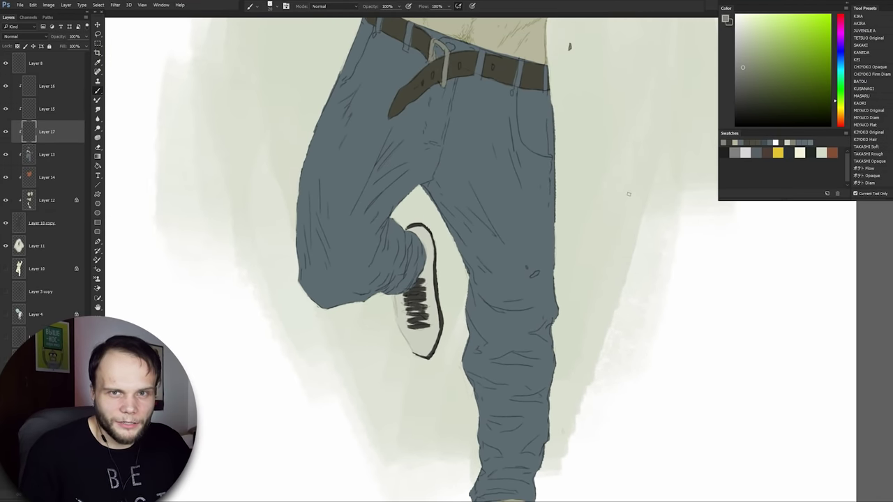
scroll(577, 217, "up", 5)
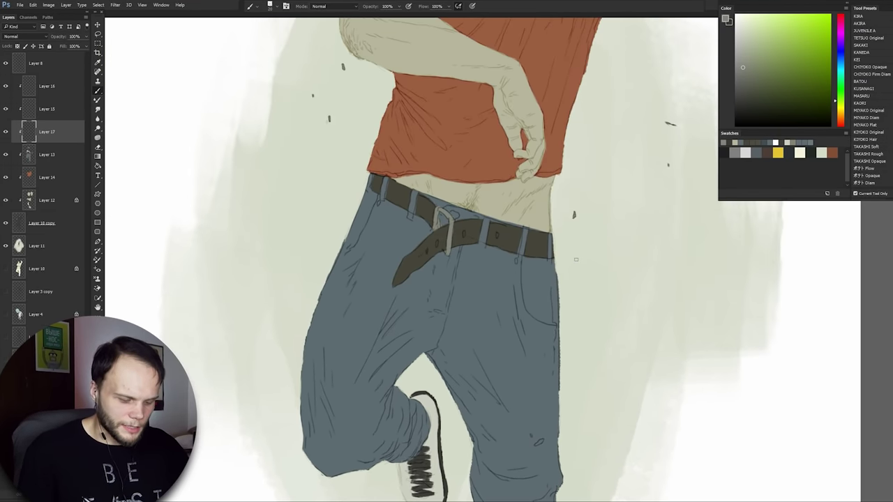
left_click(36, 109)
scroll(485, 260, "up", 3)
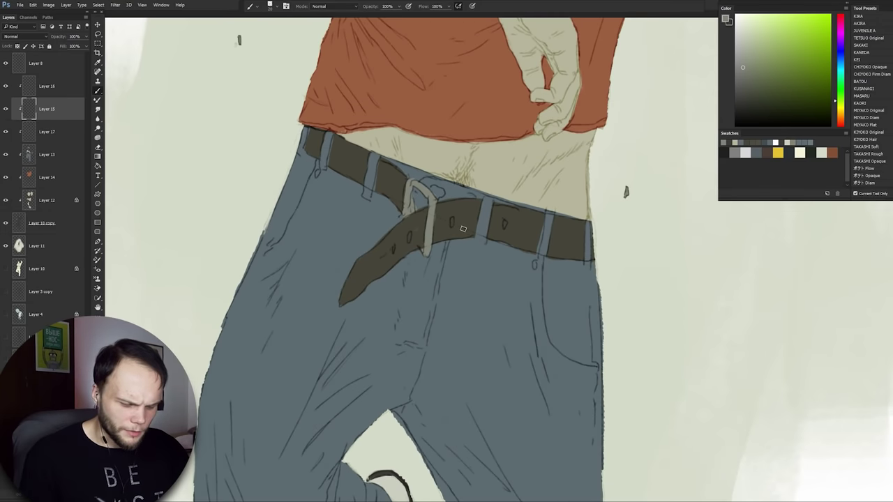
key("e")
key("b")
key("ctrl+0")
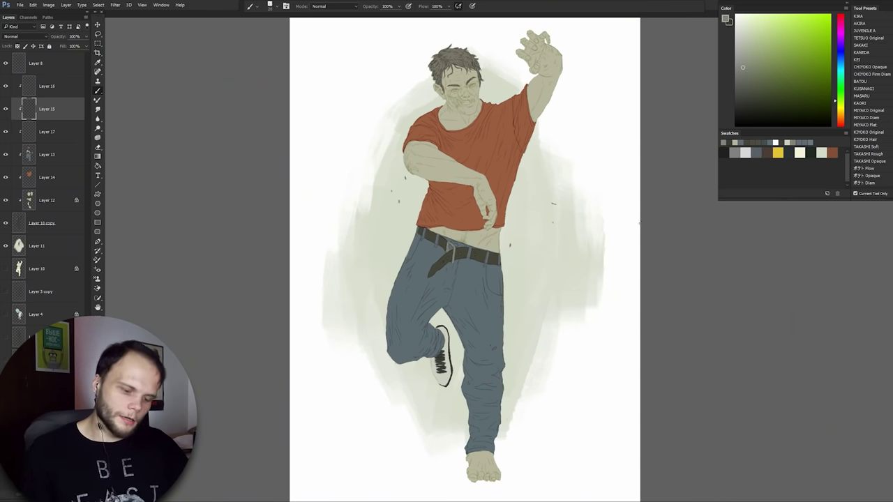
Inspect the face and upper body closely, and check the whole figure's flat colours with the line art hidden
scroll(504, 50, "up", 5)
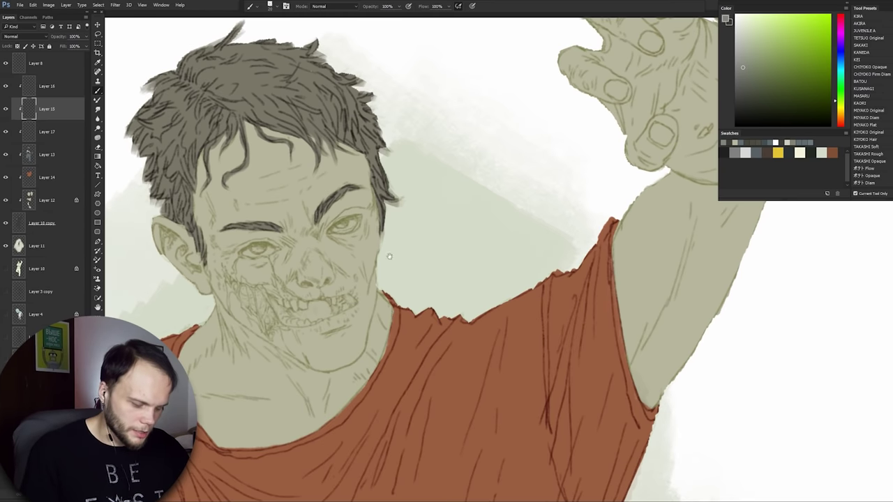
scroll(446, 286, "down", 4)
scroll(478, 260, "down", 3)
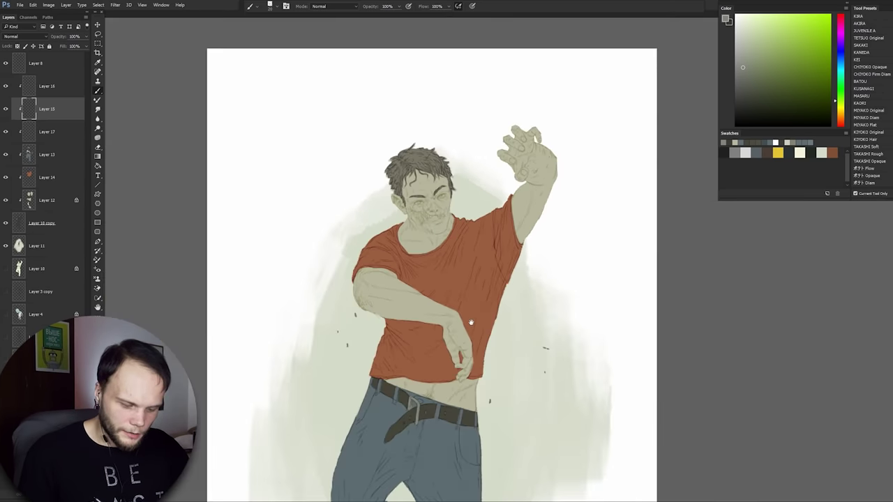
scroll(475, 244, "down", 3)
left_click_drag(487, 334, 478, 273)
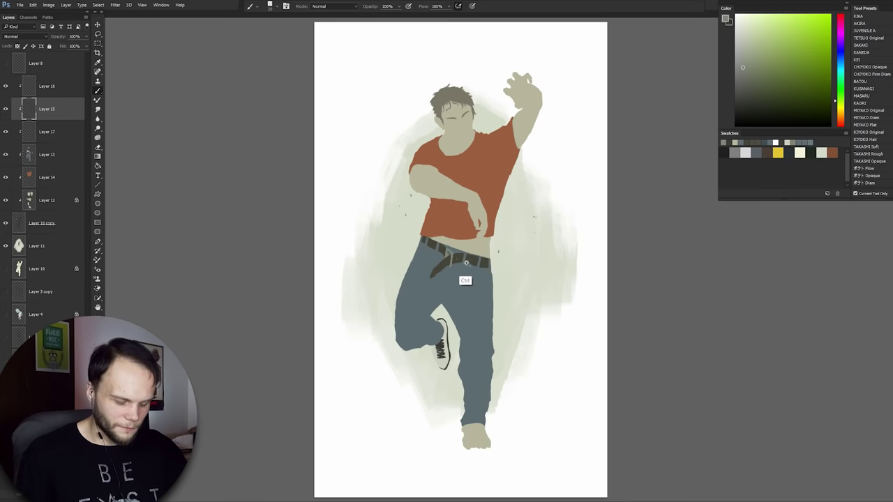
Show the line art again and lock the transparent pixels of Layers 14, 13, 17, 15 and 16
left_click_drag(467, 263, 556, 106)
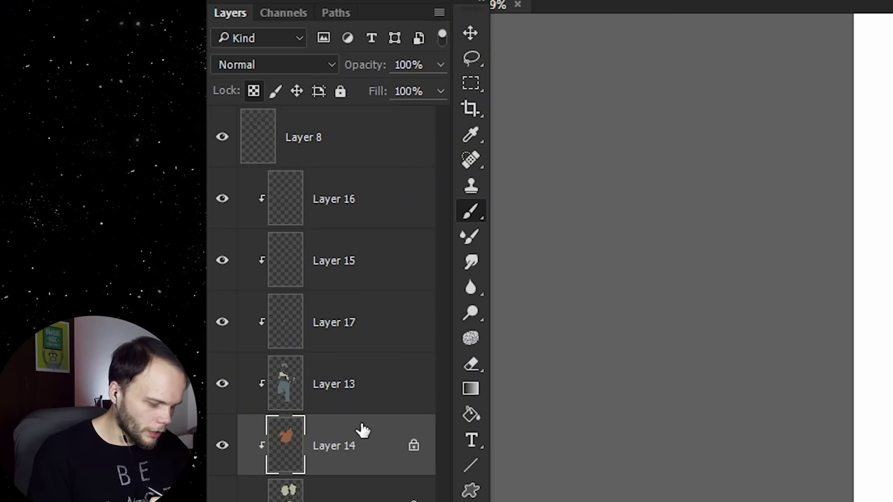
left_click(345, 383)
left_click(339, 328)
left_click(352, 265)
key("/")
left_click(358, 192)
key("/")
key("ctrl+0")
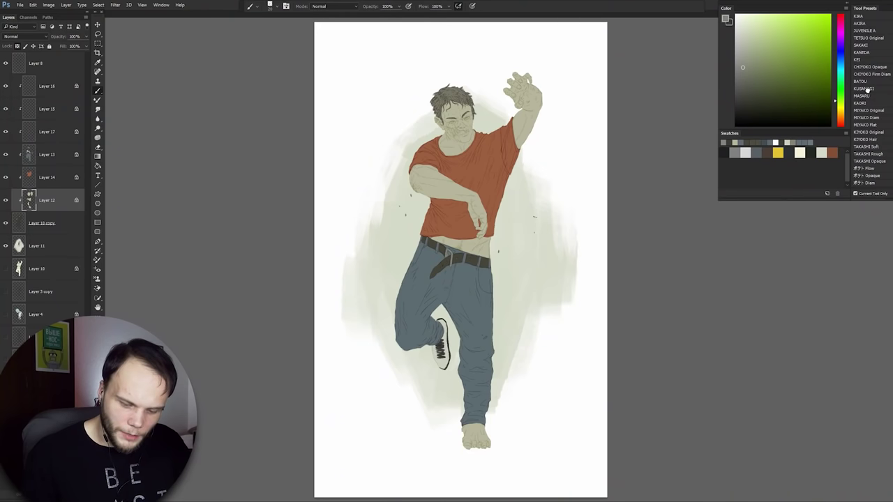
Load the KUSANAGI brush preset, undo the last stroke, and sample the belt's dark olive-brown as the painting colour
left_click(863, 89)
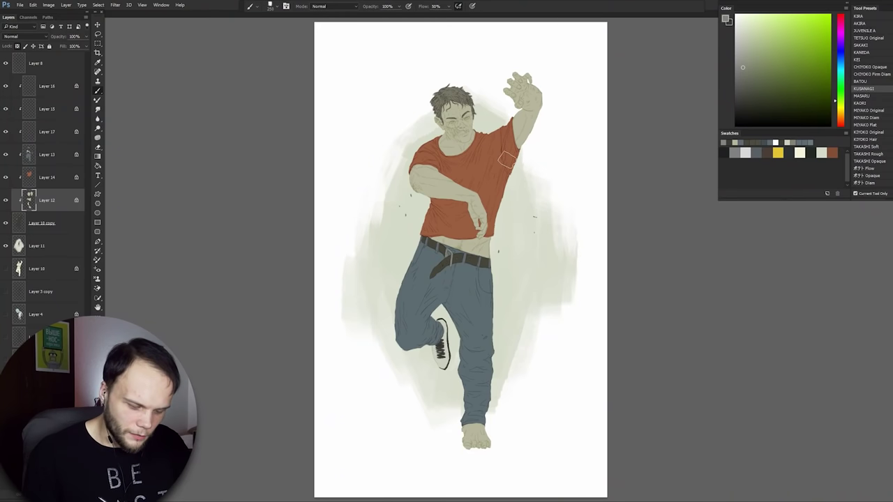
key("ctrl+z")
left_click(528, 145, "alt")
left_click_drag(480, 180, 503, 272)
left_click(491, 284, "alt")
scroll(550, 195, "down", 1)
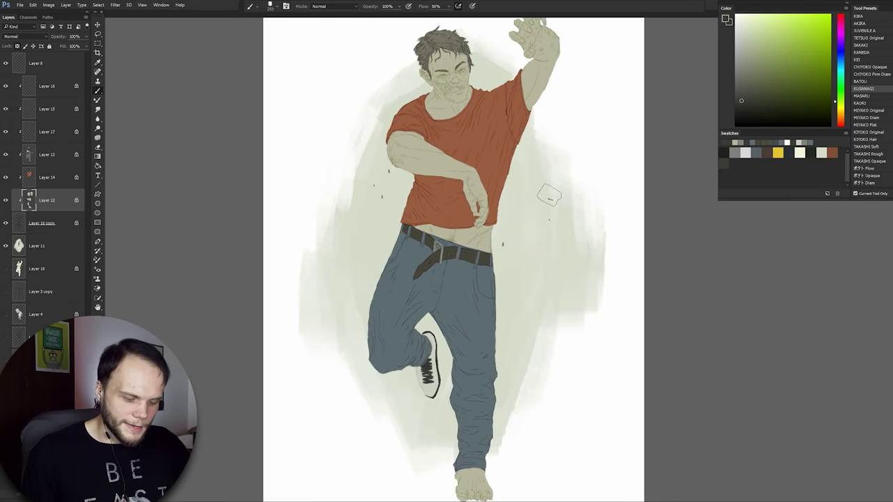
scroll(549, 195, "down", 1)
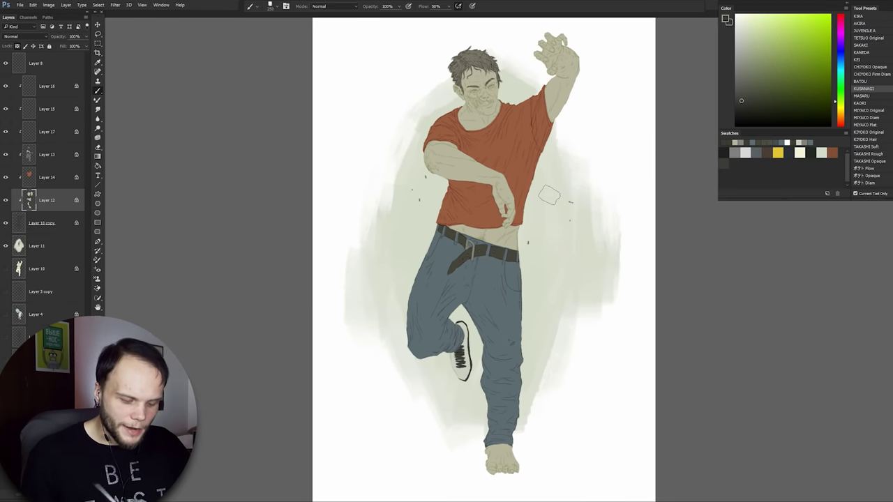